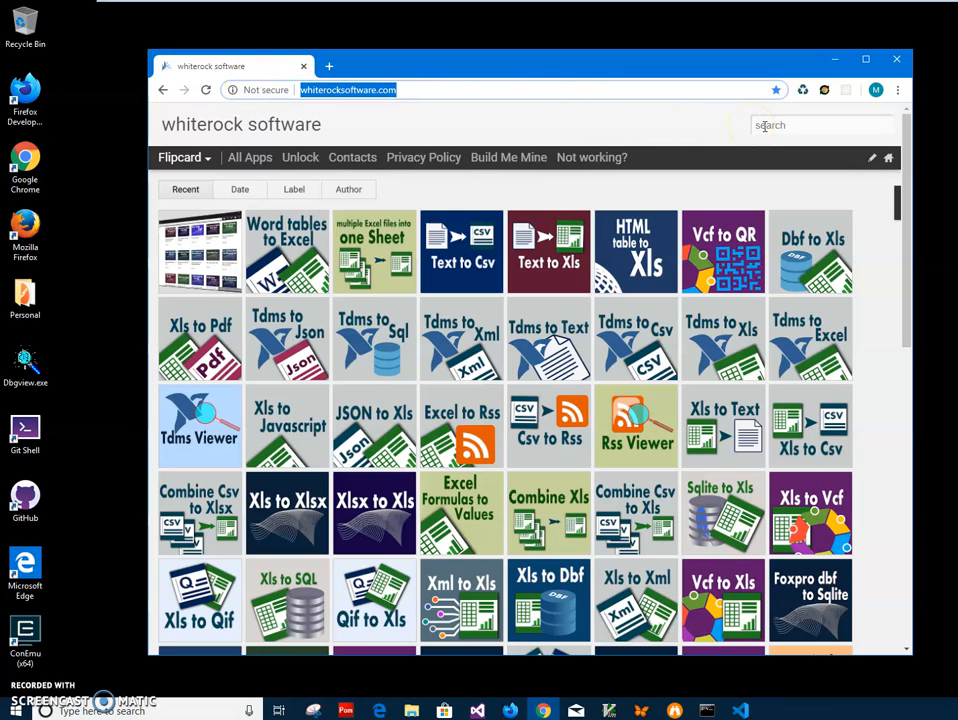
Search the whiterock software site for "word" and download the app from the "copy word tables to excel" page.
click(764, 125)
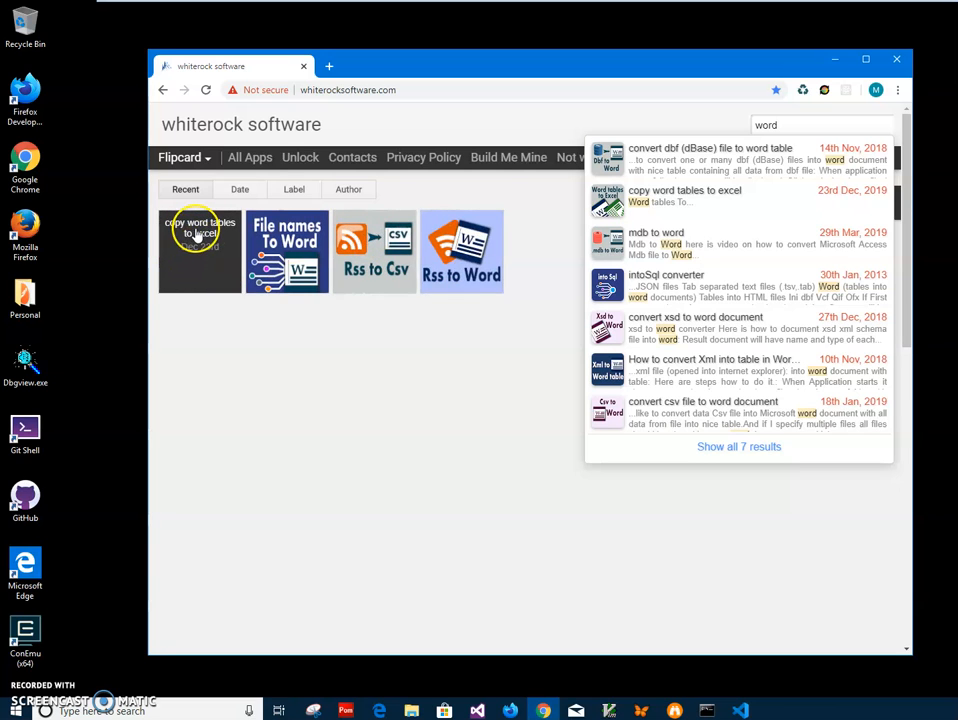
click(209, 240)
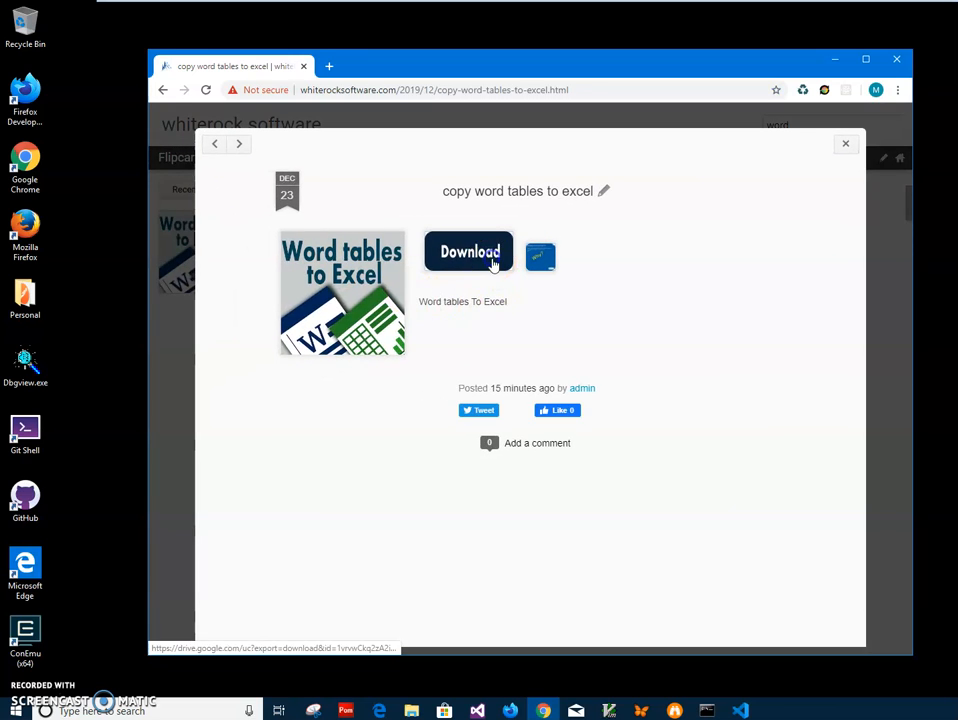
click(497, 265)
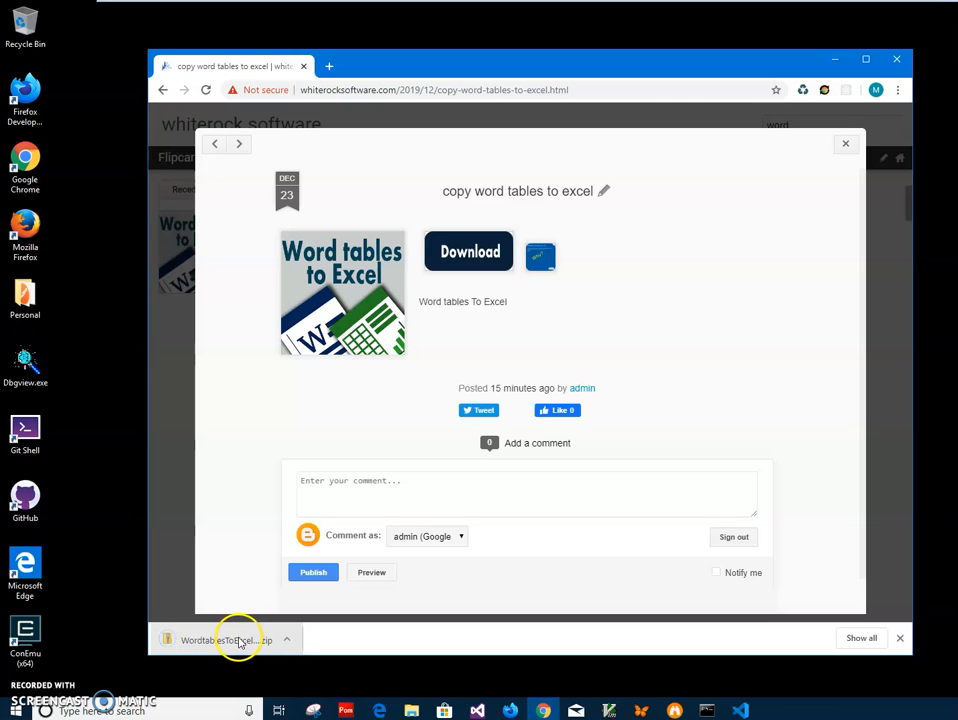
Open the downloaded zip and launch WordtablesToExcelSetup.msi, choosing to run it anyway past the SmartScreen block.
click(240, 641)
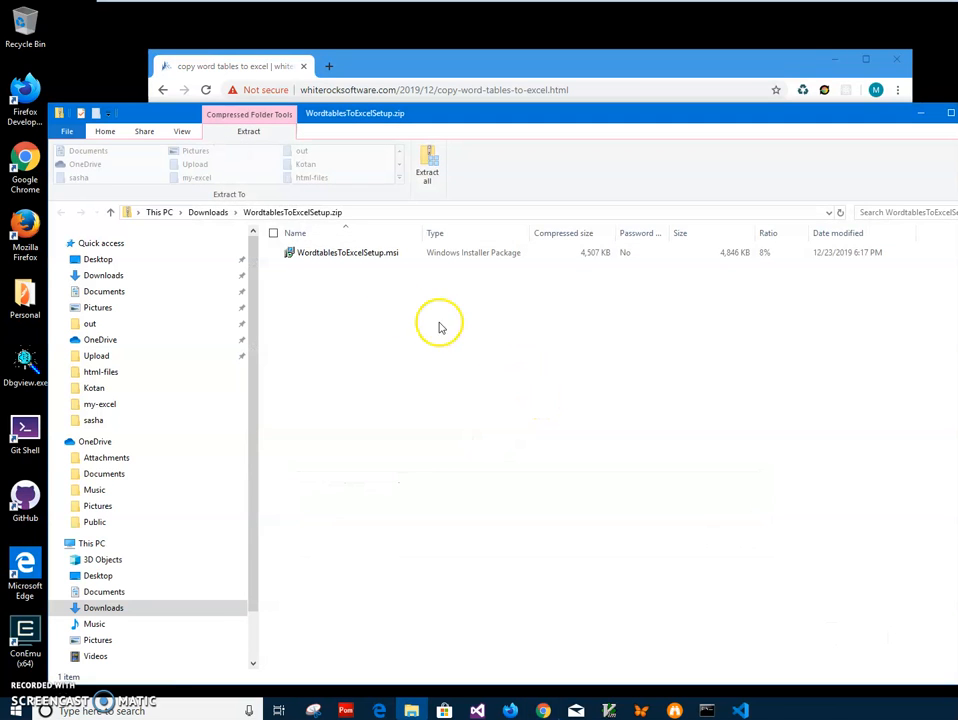
click(353, 254)
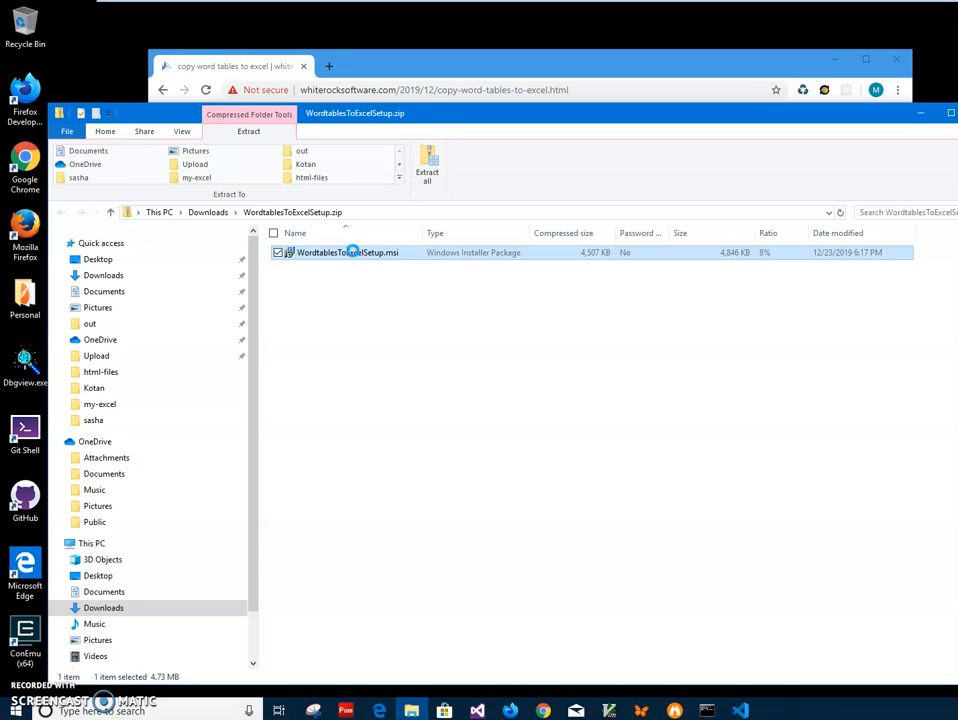
double_click(353, 254)
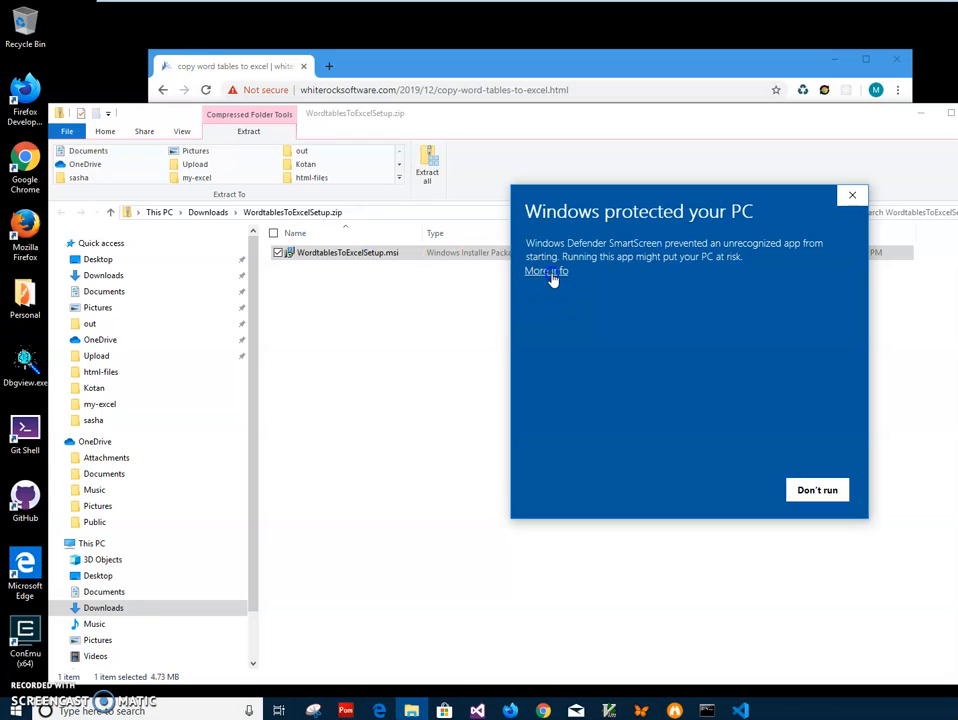
click(548, 272)
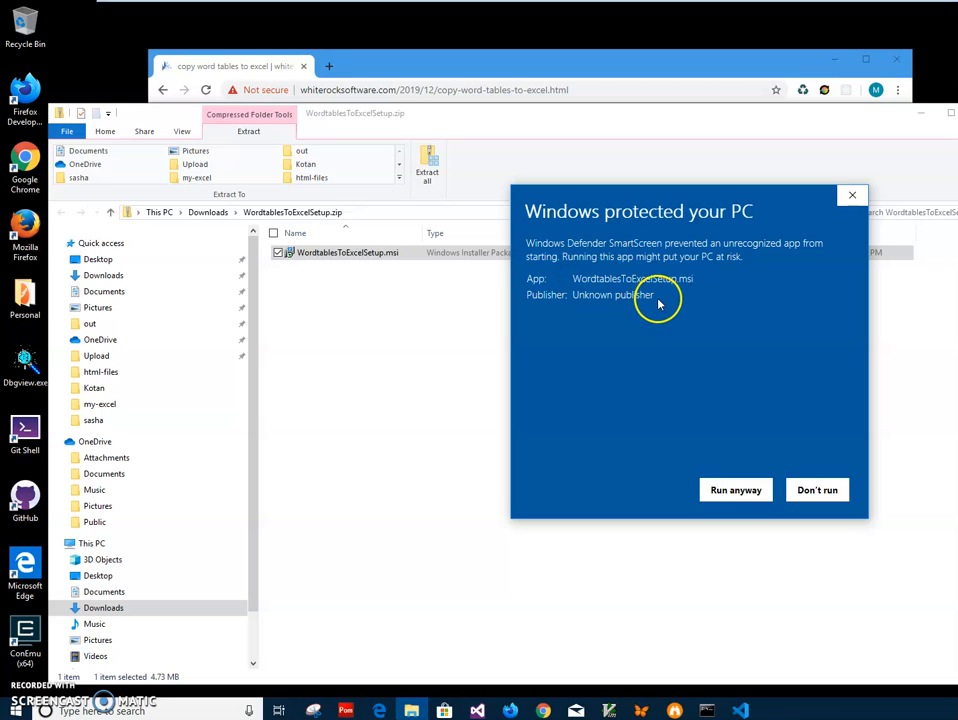
drag(657, 298, 505, 304)
click(549, 315)
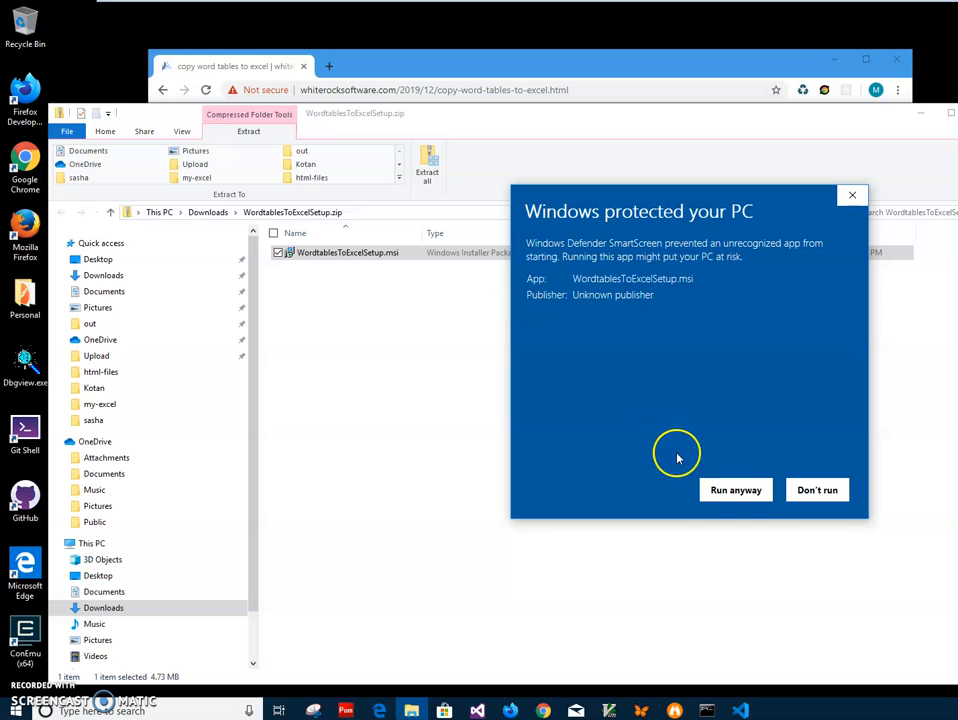
click(737, 492)
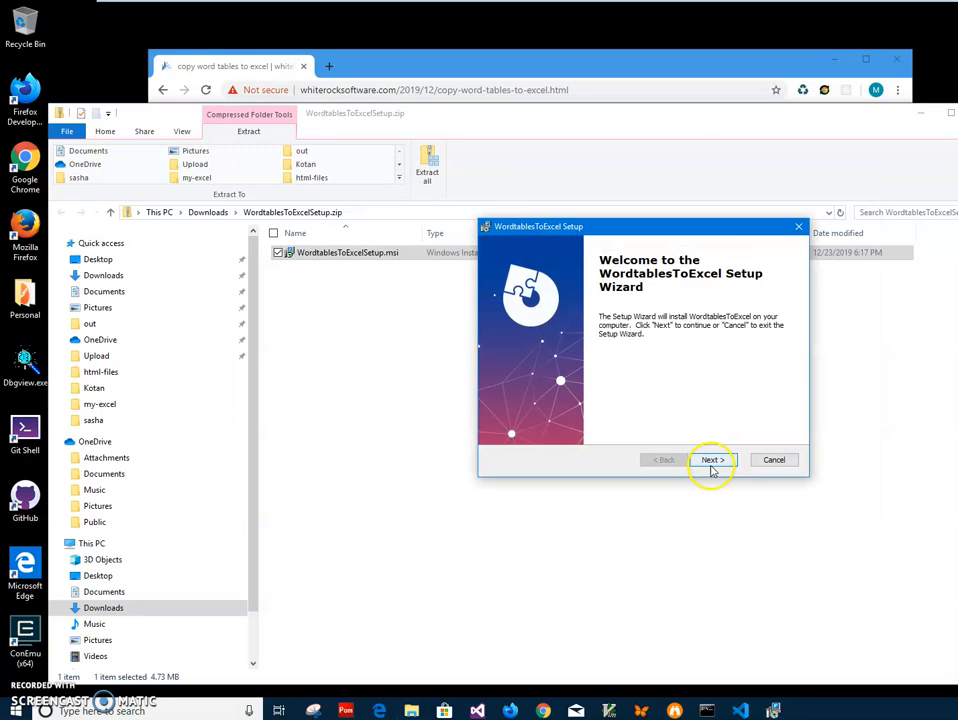
Install WordtablesToExcel with the setup wizard's default settings and finish the wizard.
click(712, 457)
click(712, 457)
click(713, 459)
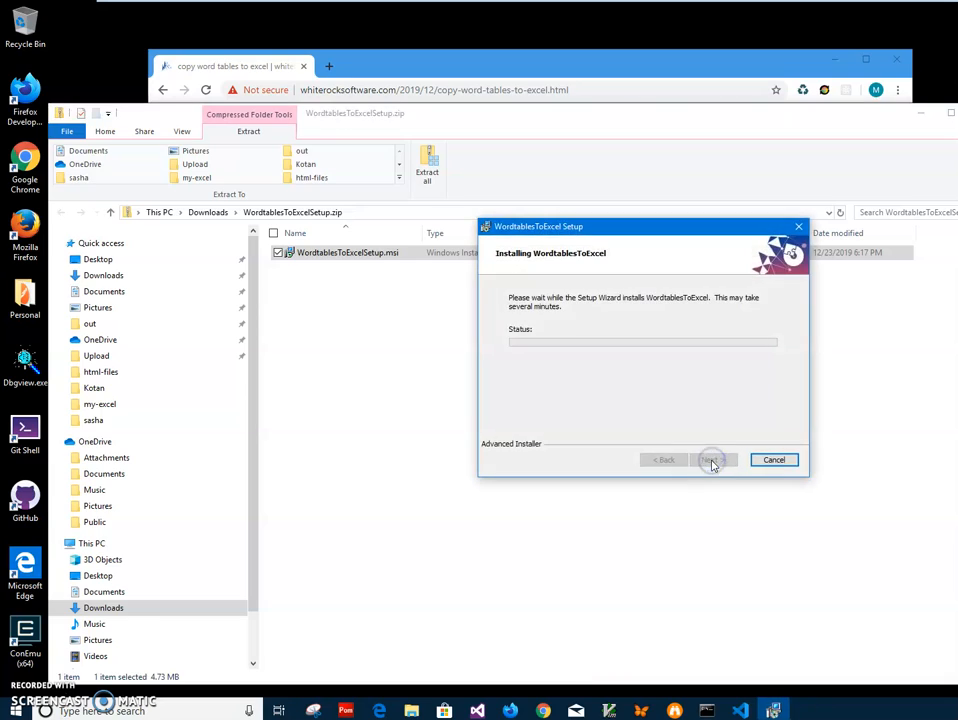
click(599, 476)
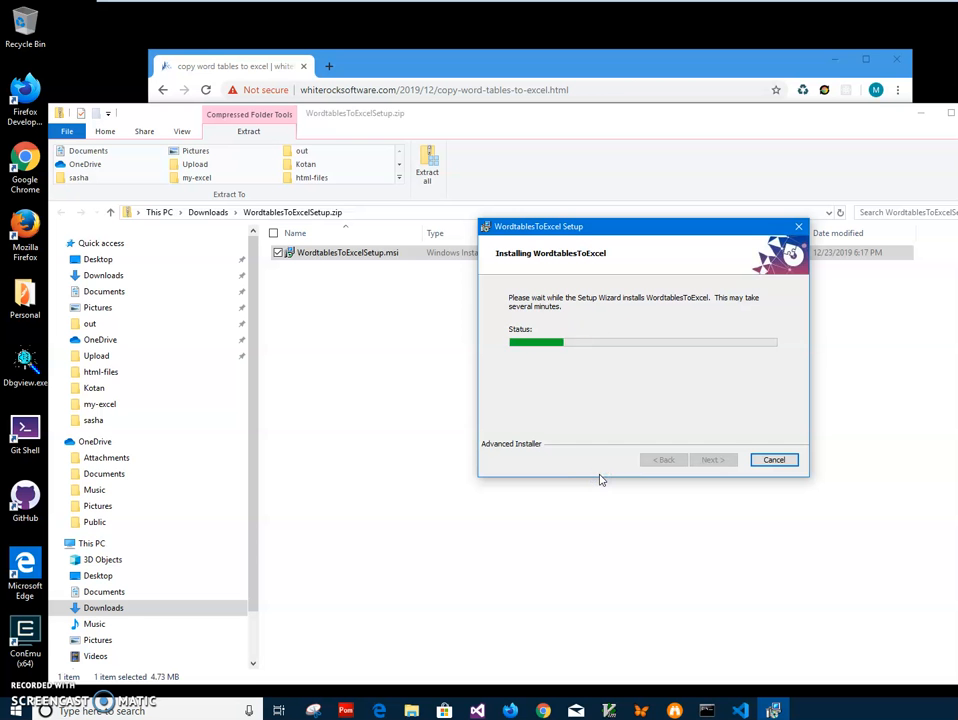
click(703, 459)
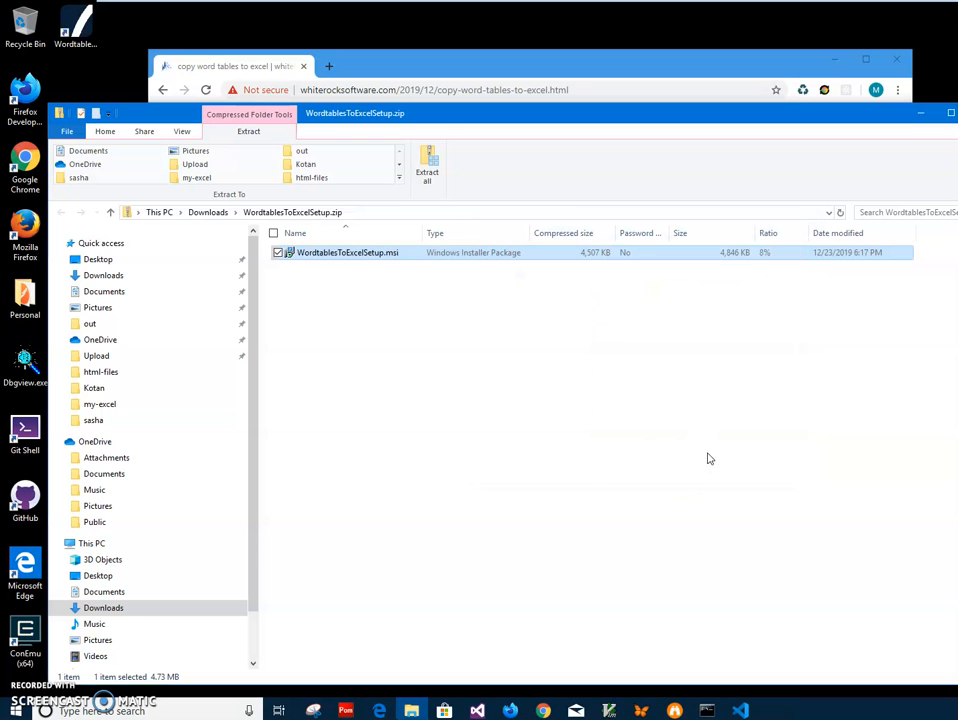
Clear the zip folder and browser windows off the desktop and start WordtablesToExcel from its desktop shortcut.
click(60, 25)
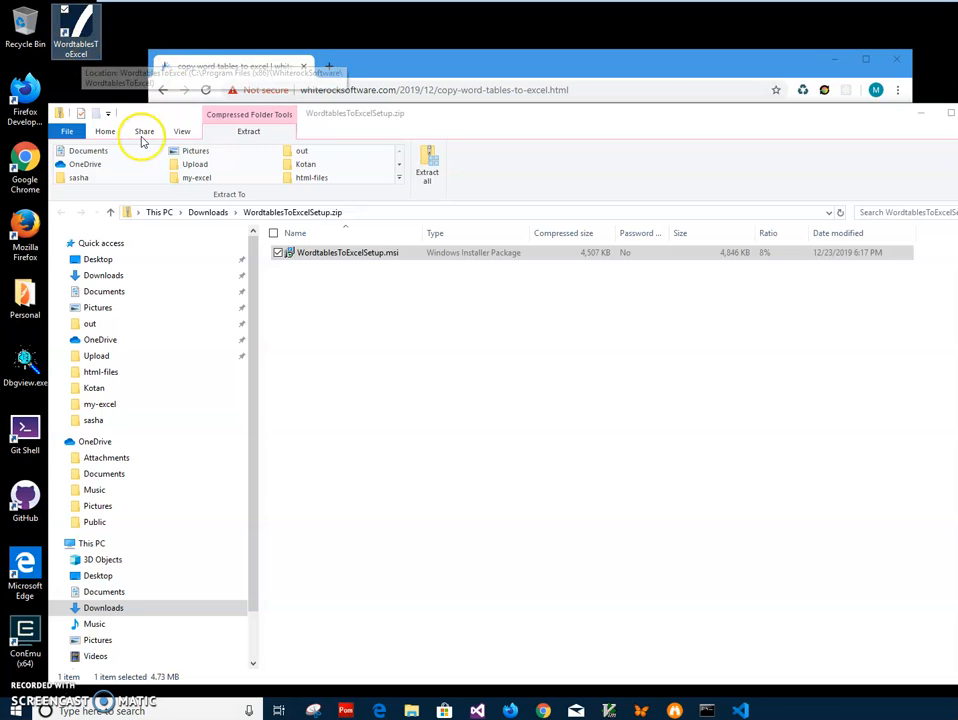
click(59, 115)
click(80, 209)
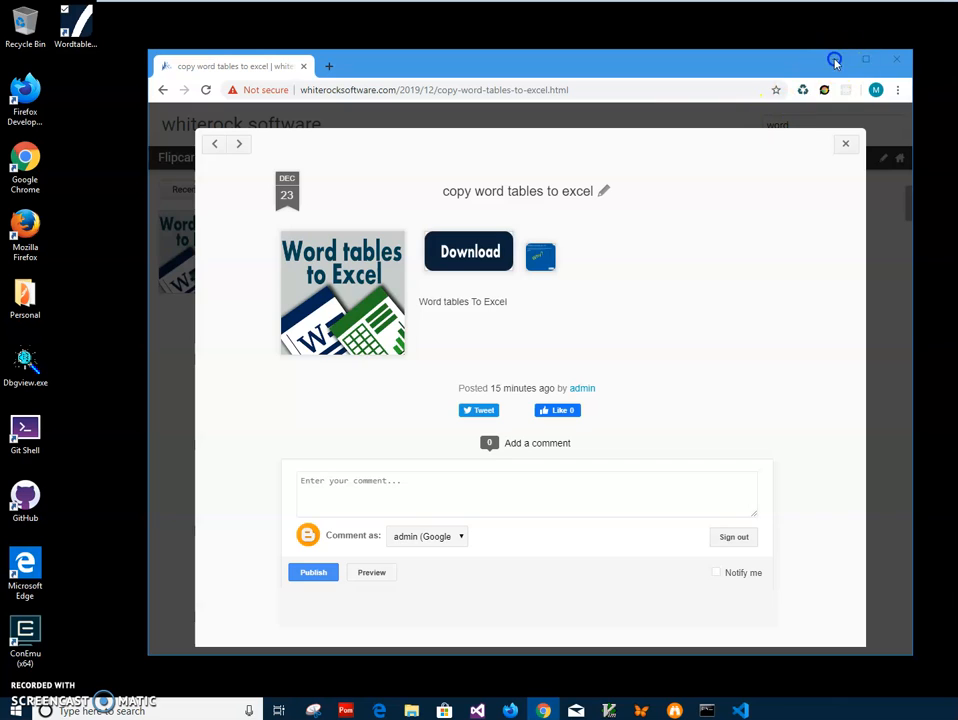
click(835, 62)
double_click(79, 36)
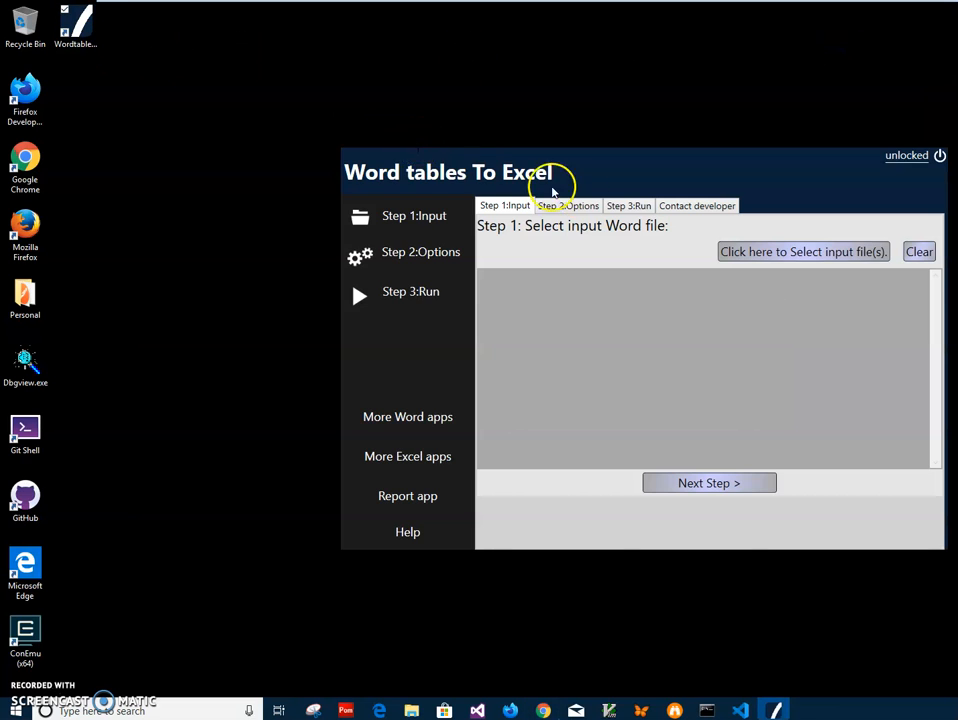
drag(630, 165, 486, 164)
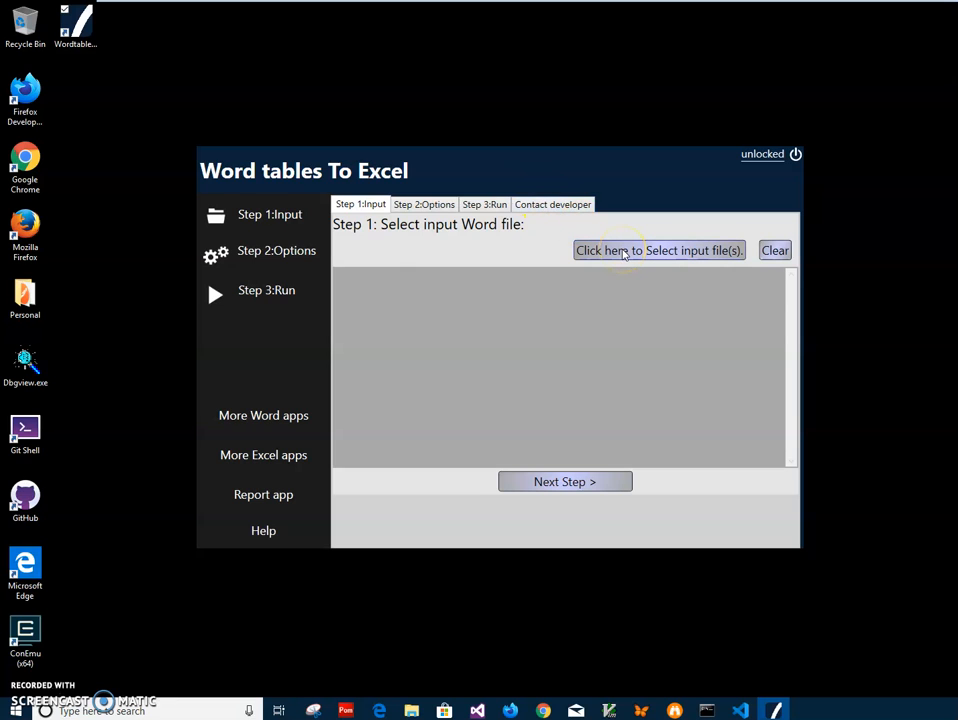
click(628, 252)
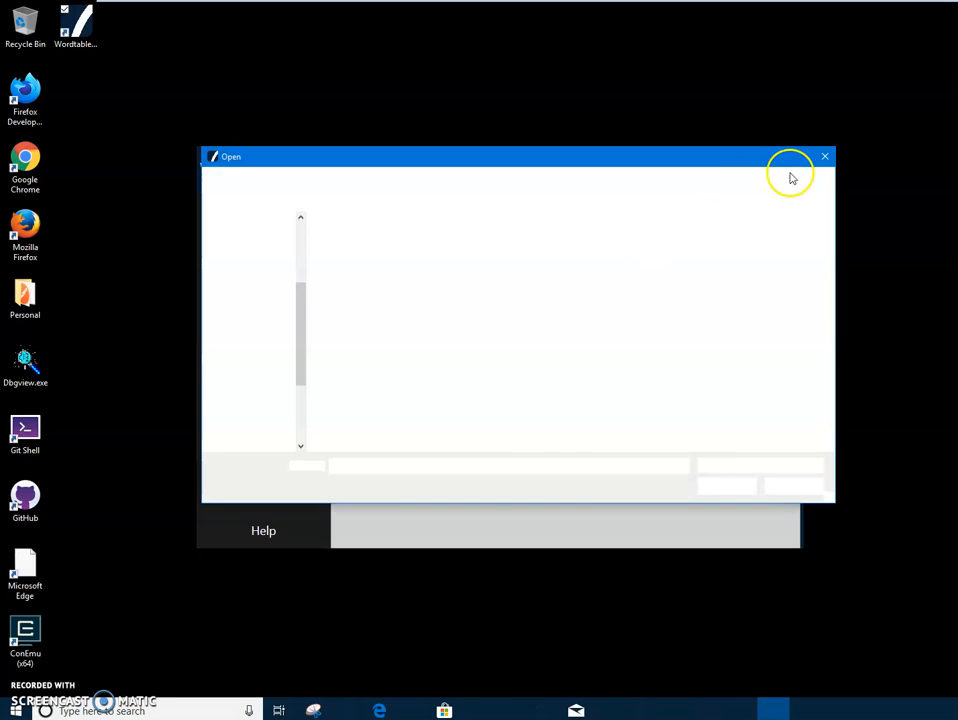
click(823, 160)
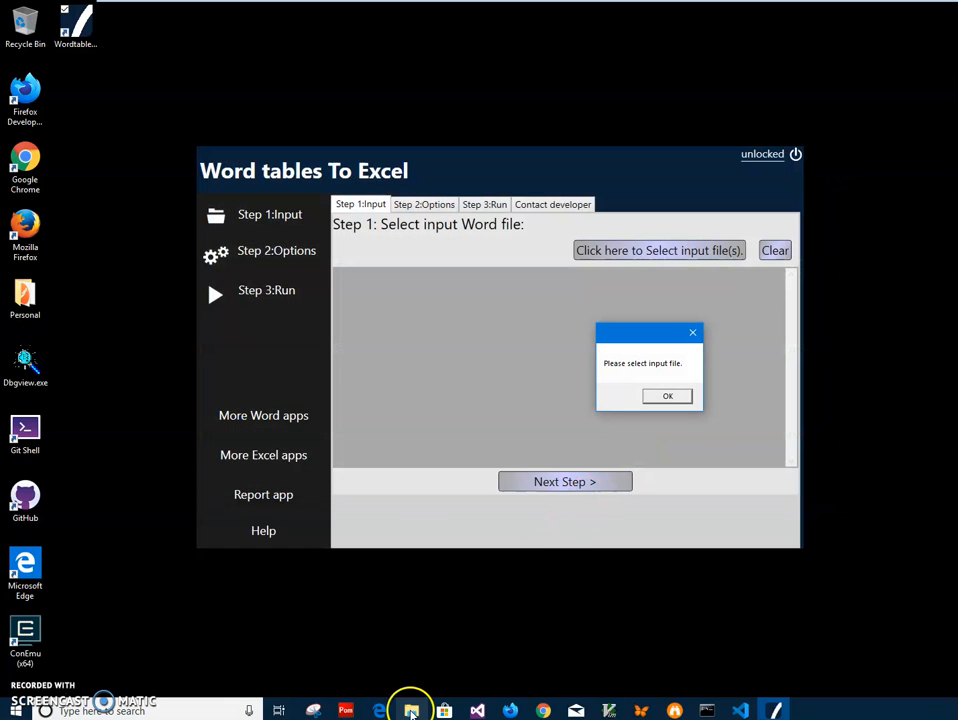
click(684, 398)
Look through the Documents folder in File Explorer for Word files.
click(412, 707)
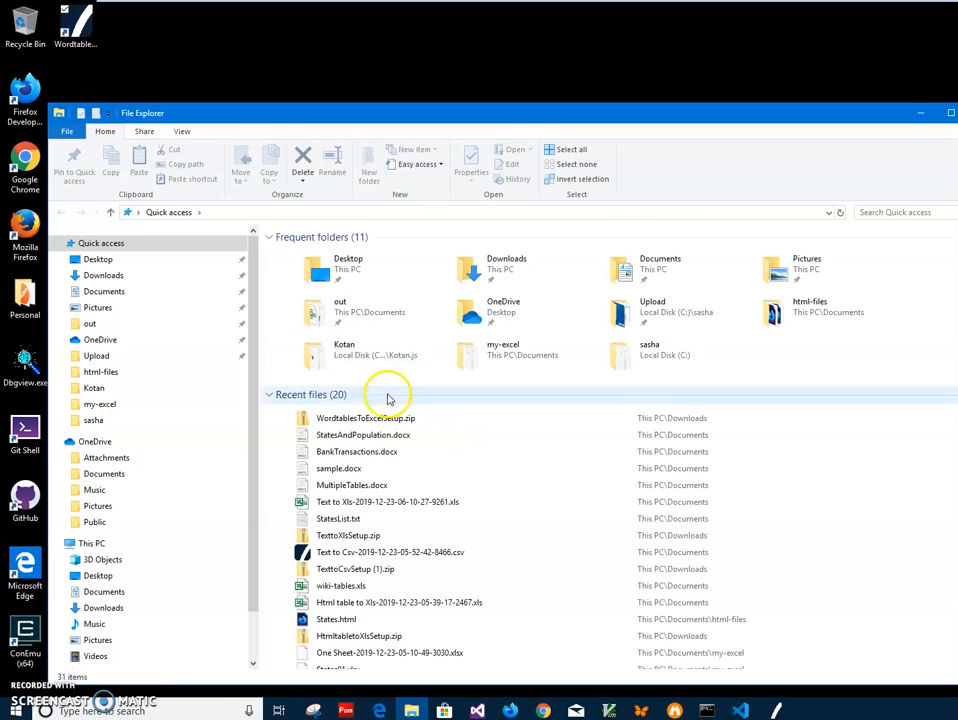
click(110, 291)
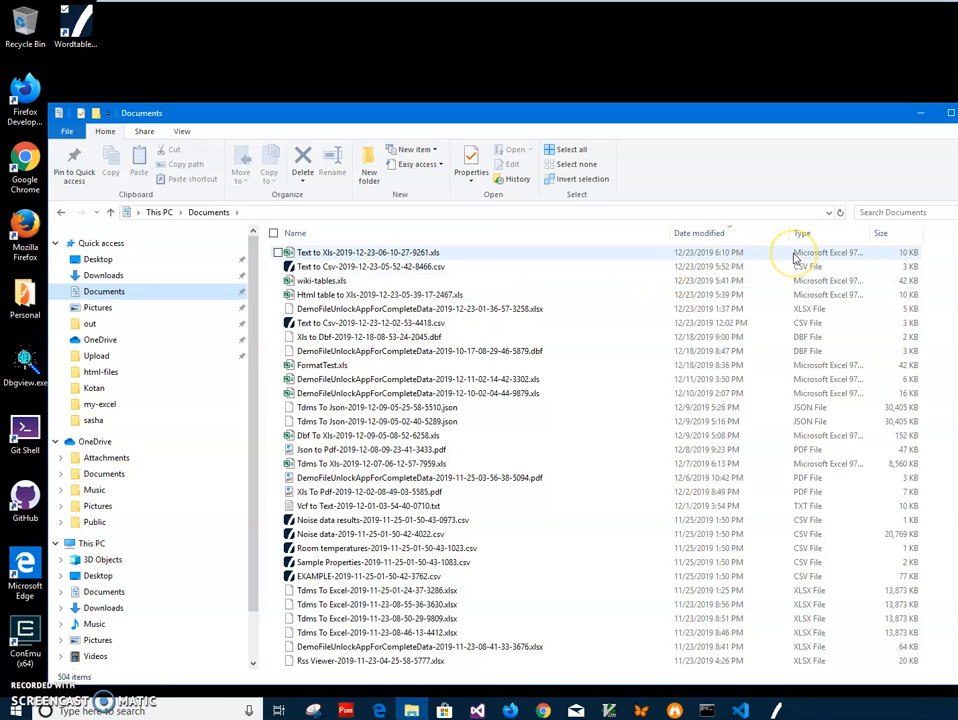
scroll(785, 468, down, 12)
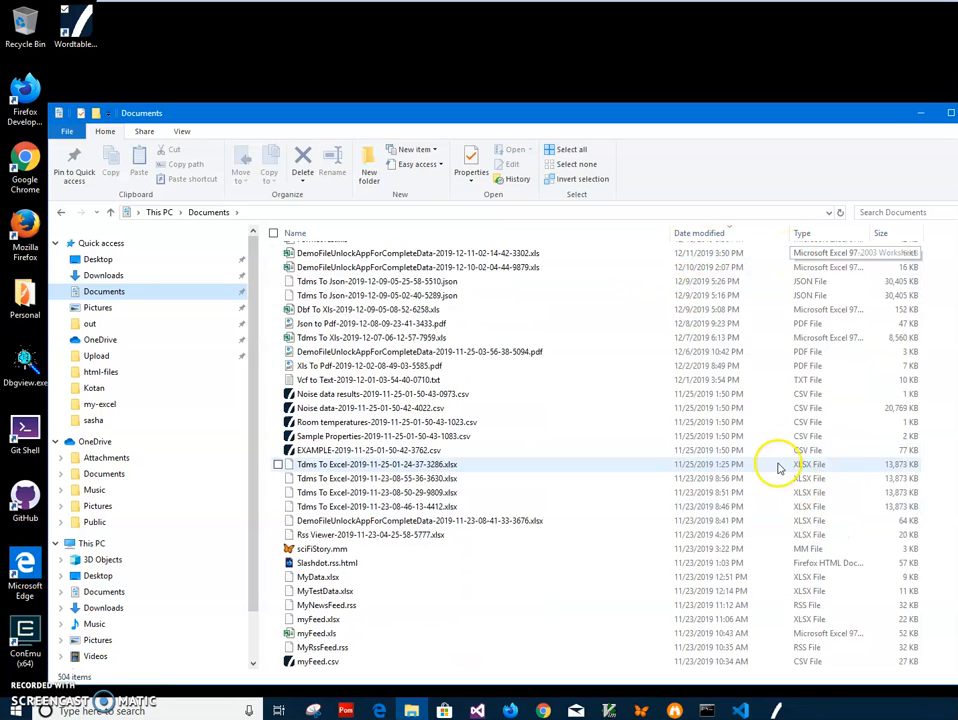
scroll(785, 430, down, 17)
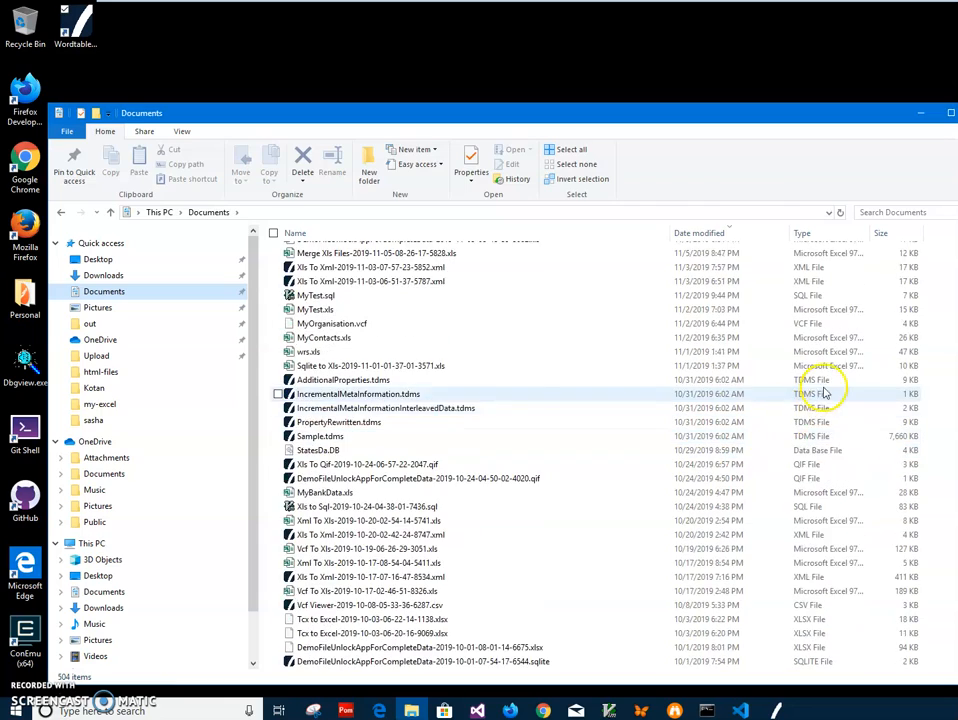
scroll(820, 410, down, 4)
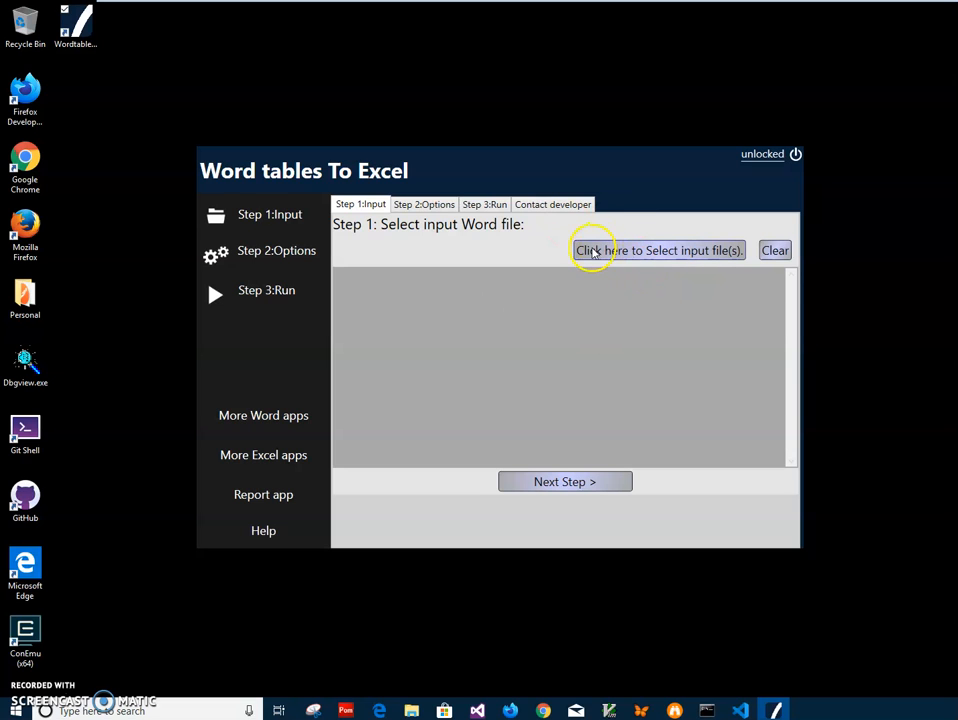
Open MultipleTables.docx in WordPad from the input file selection and examine its US and Canada state tables.
click(602, 252)
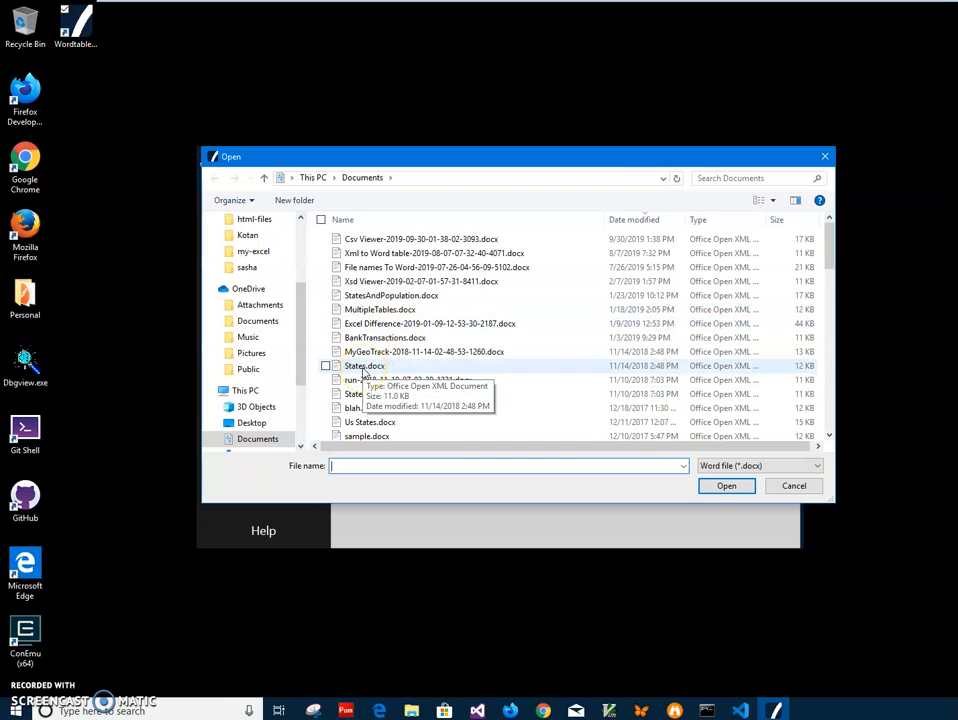
click(370, 310)
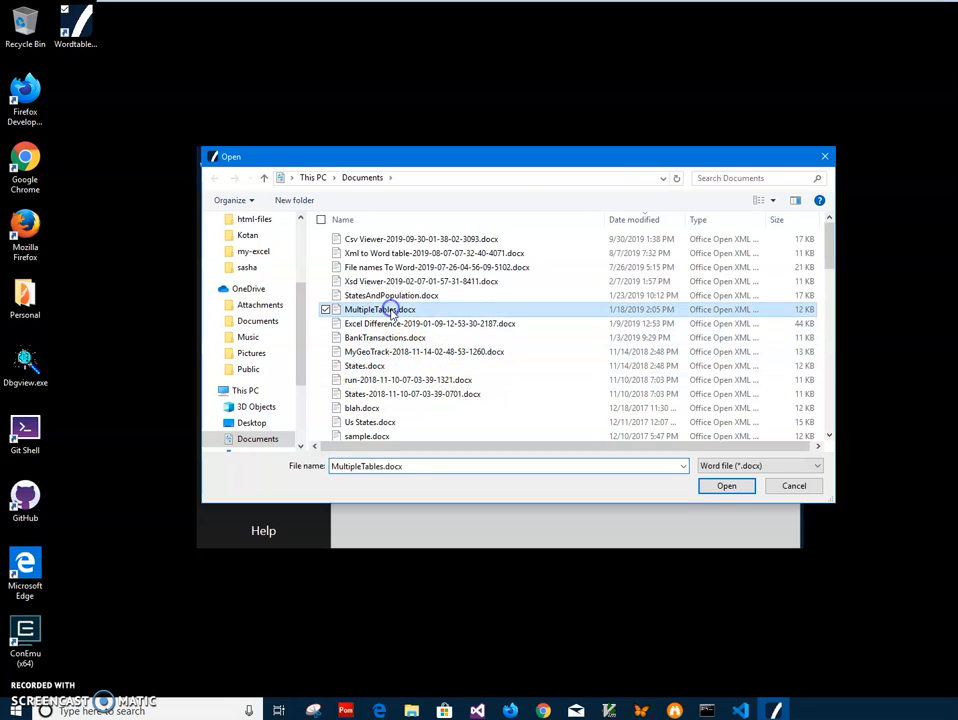
right_click(355, 312)
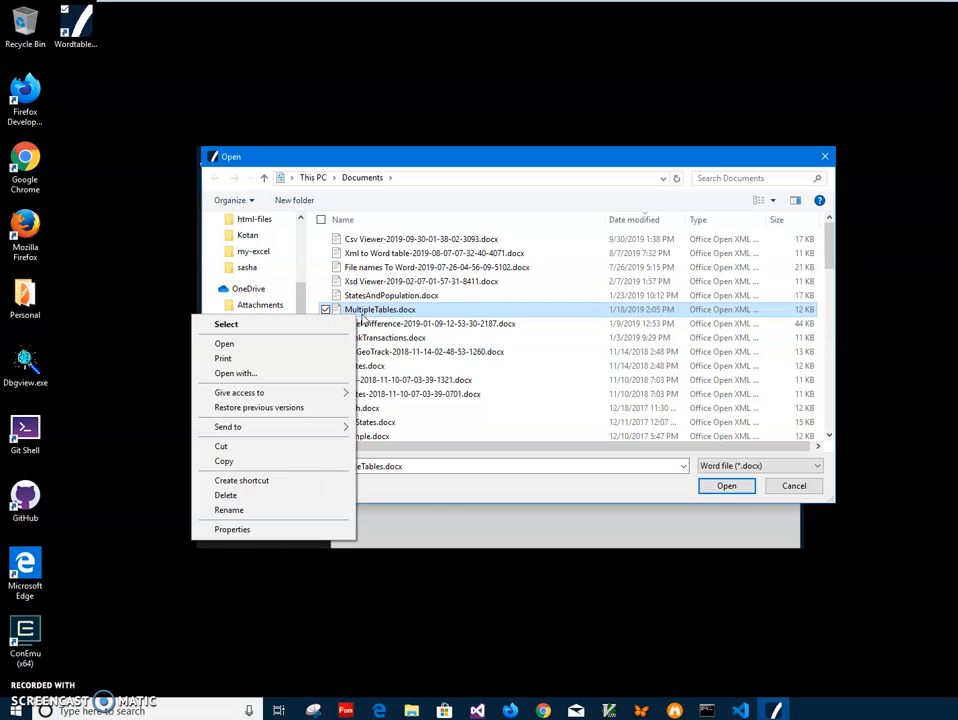
click(323, 345)
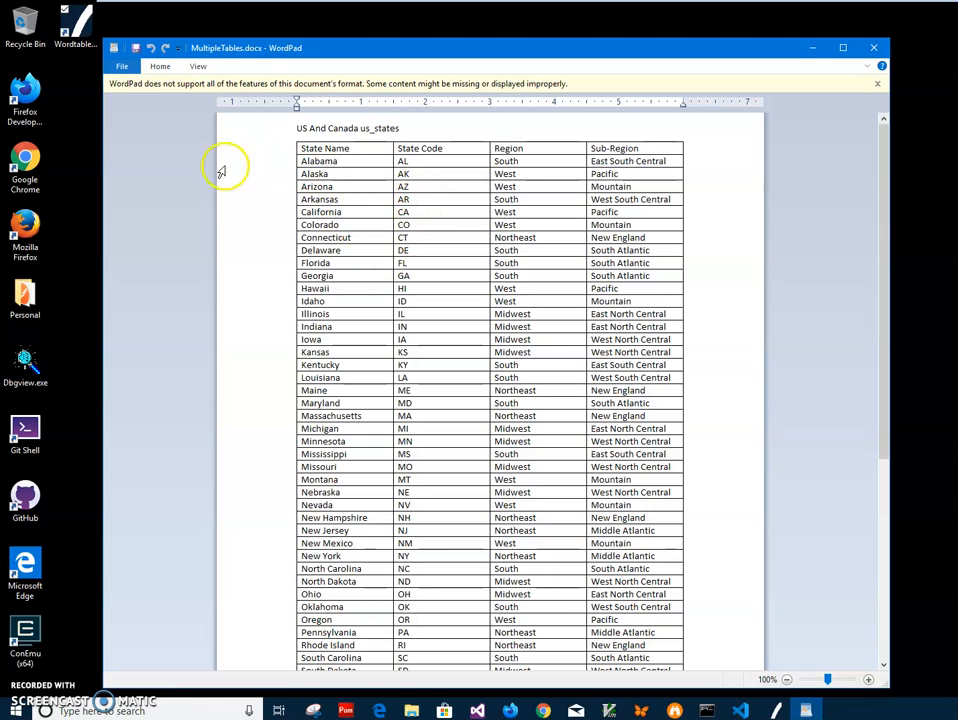
drag(296, 130, 372, 130)
click(344, 129)
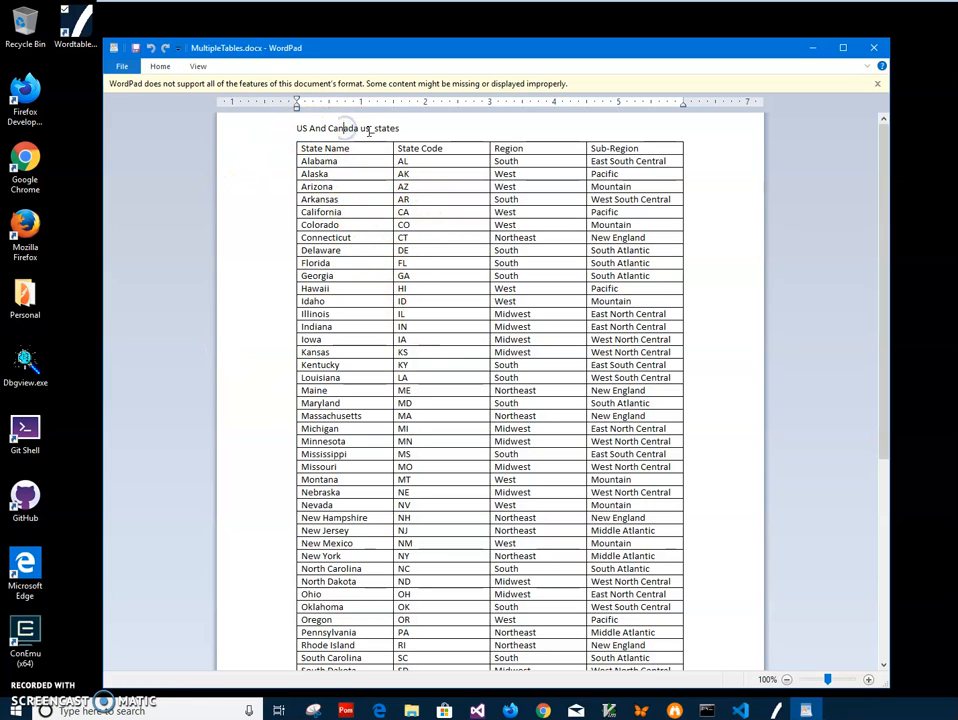
scroll(330, 322, down, 9)
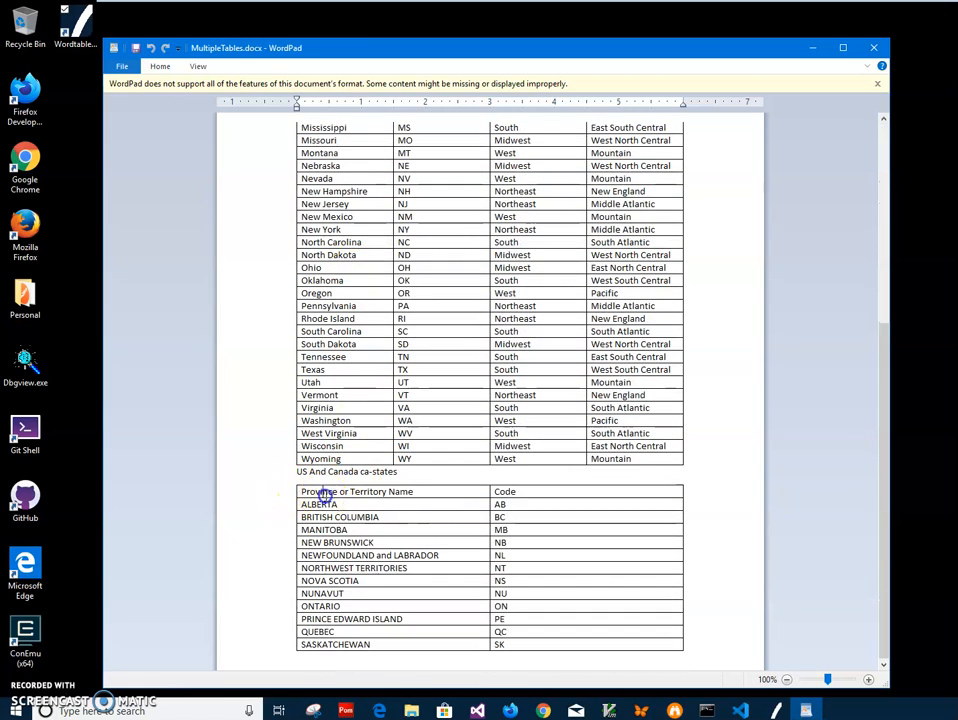
drag(325, 496, 665, 641)
click(697, 466)
scroll(697, 470, up, 9)
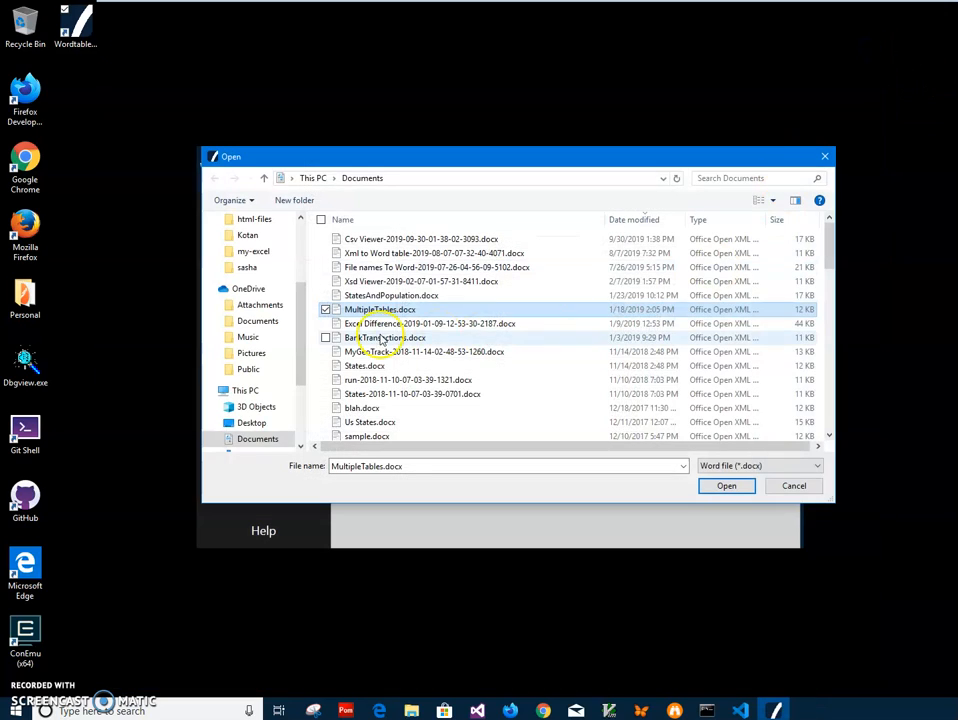
Add MultipleTables.docx from the Documents folder as an input Word file for the conversion.
click(390, 295)
click(380, 310)
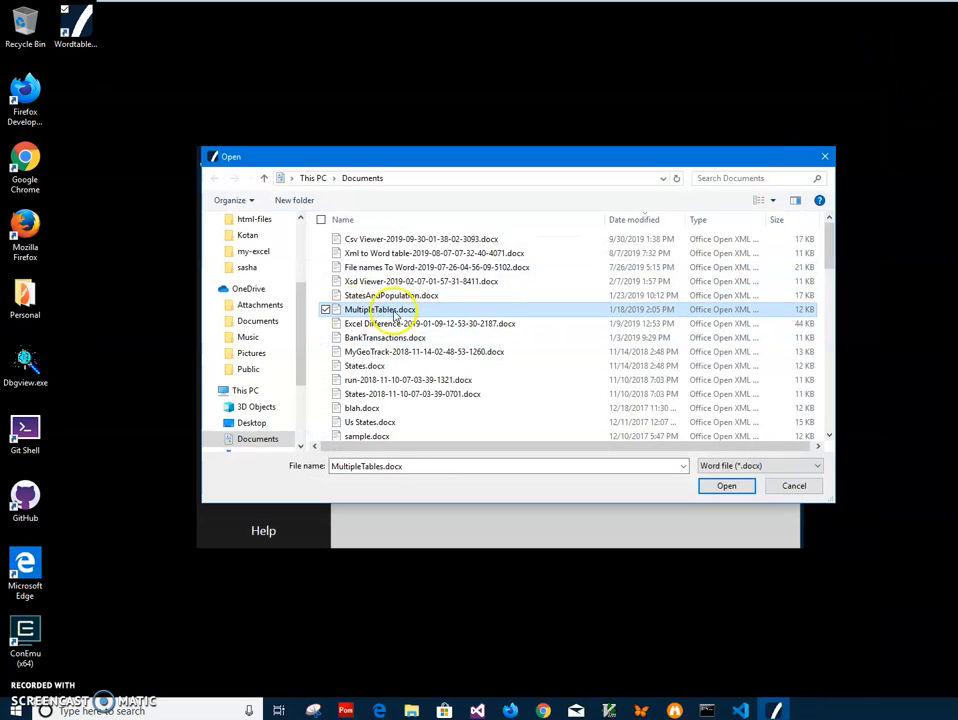
click(727, 486)
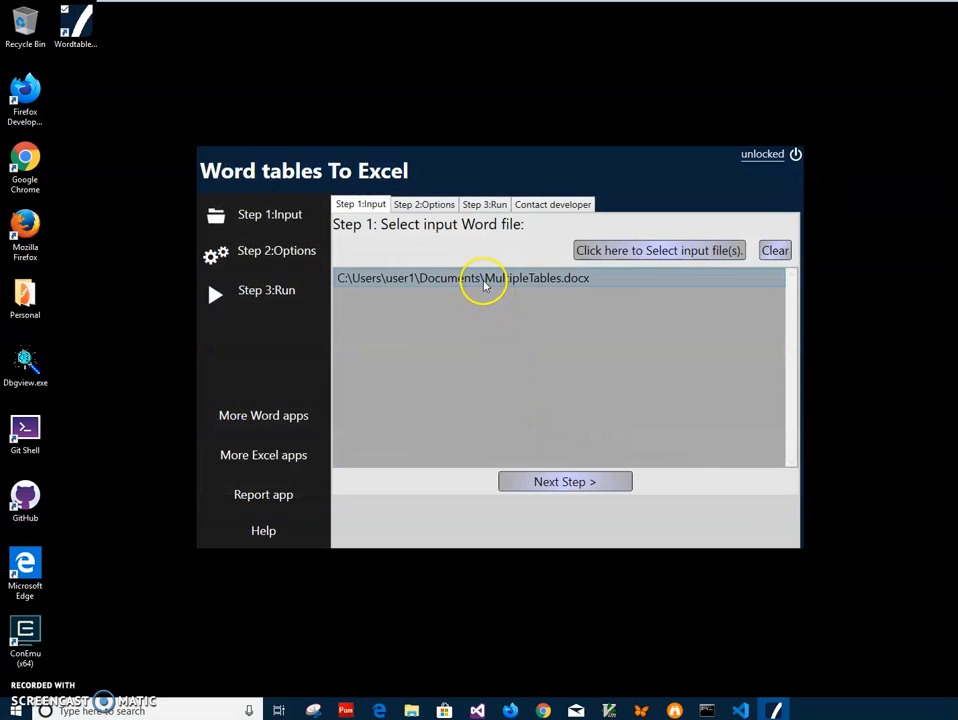
Browse for another input file and open BankTransactions.docx in WordPad to examine its table.
click(630, 252)
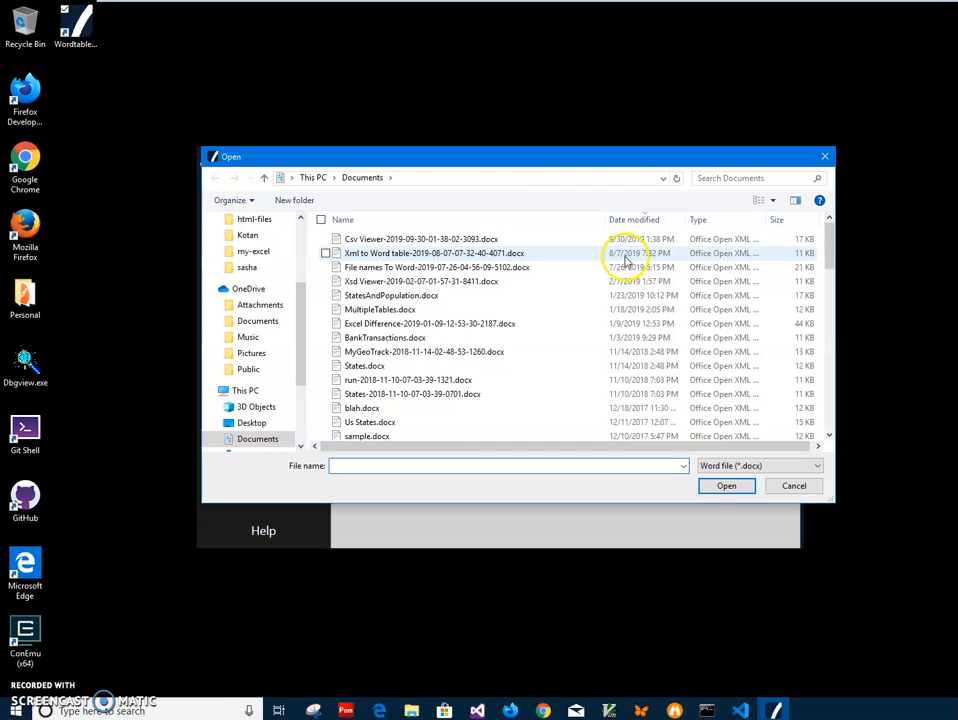
click(363, 340)
right_click(378, 342)
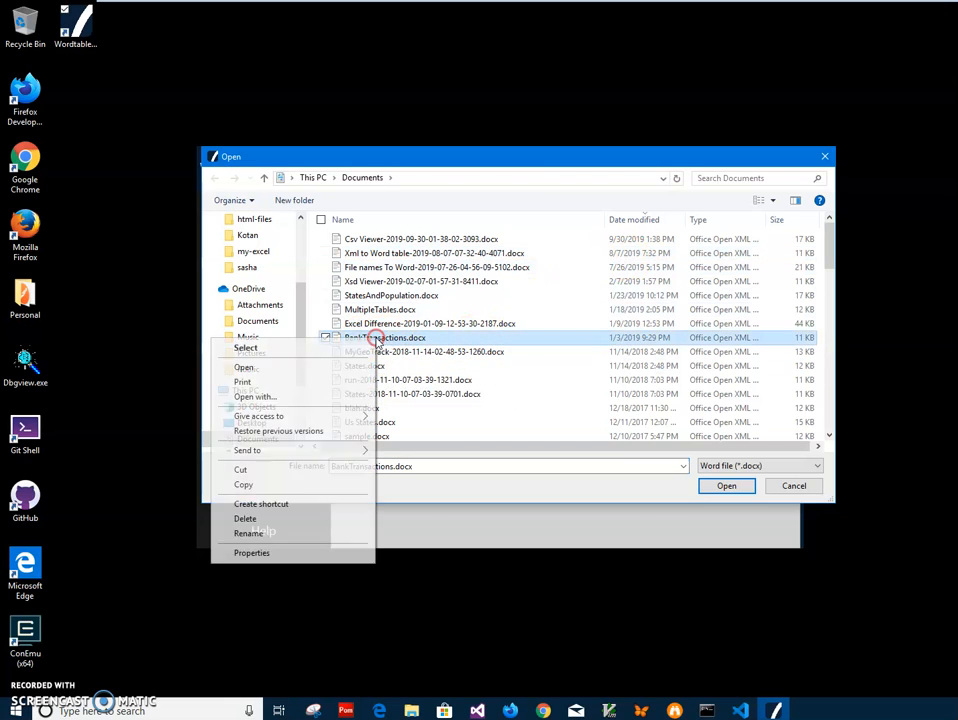
click(322, 369)
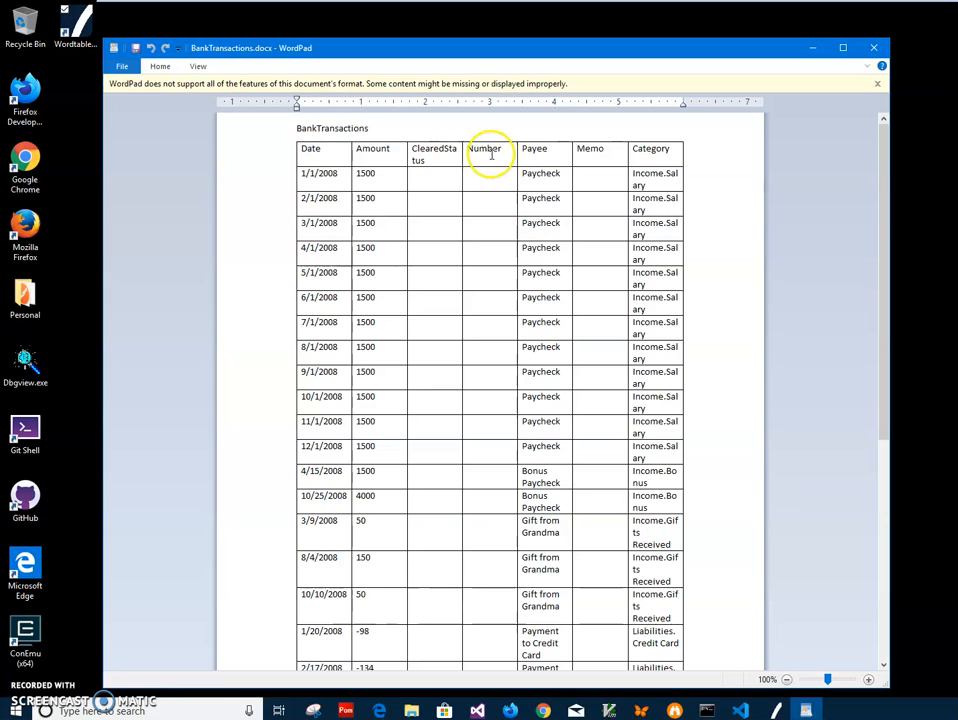
Examine the columns and rows of the BankTransactions.docx table down to the credit card payments, and close the document.
drag(445, 154, 517, 336)
click(573, 201)
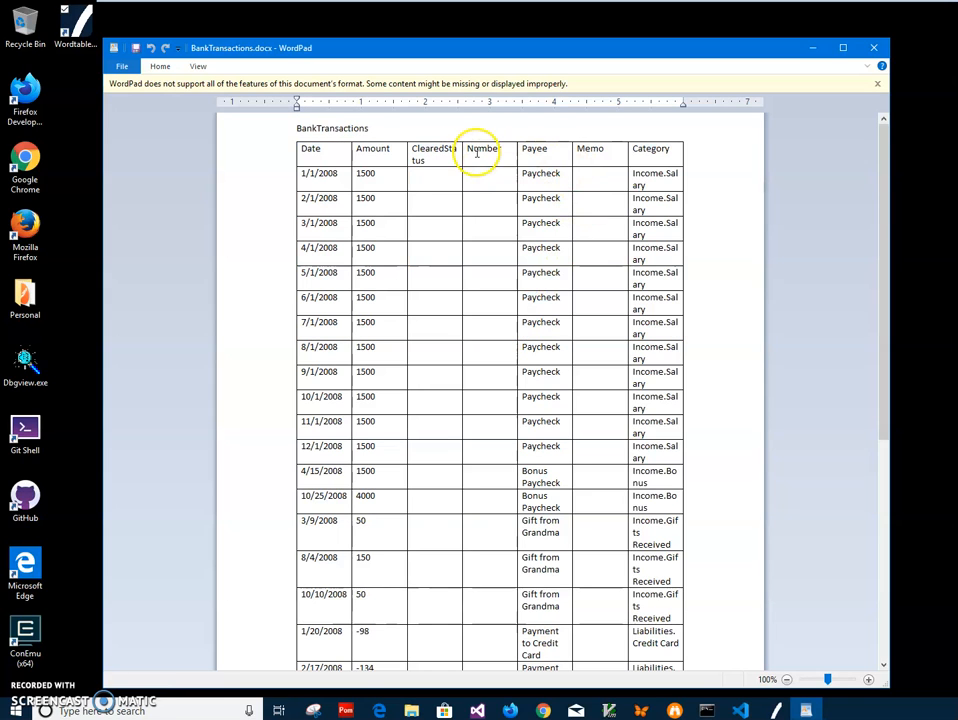
click(650, 155)
scroll(560, 420, down, 7)
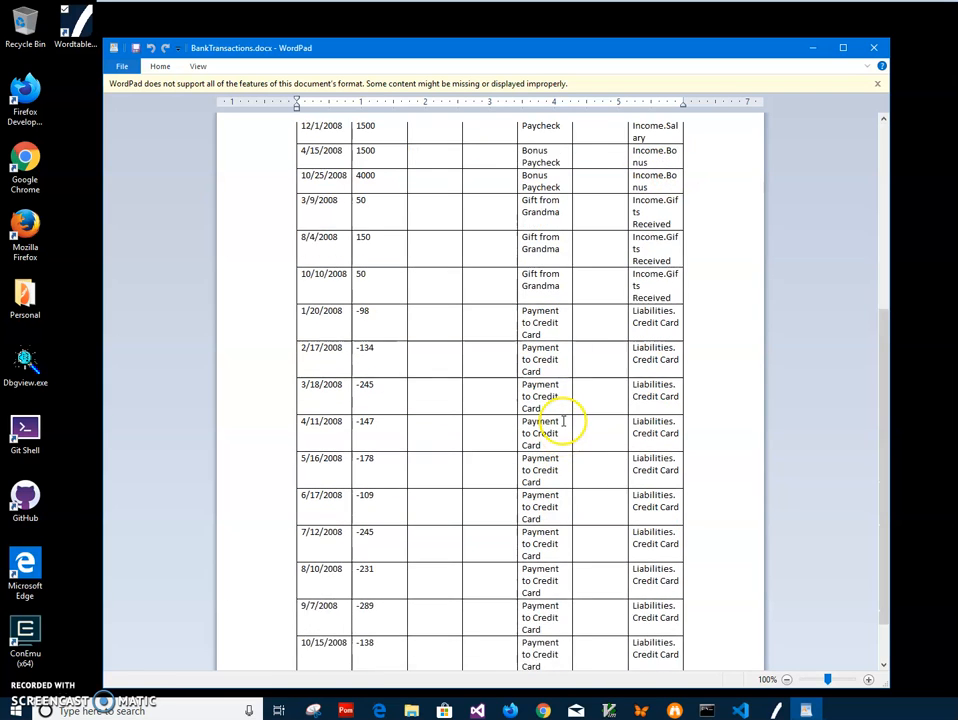
click(870, 50)
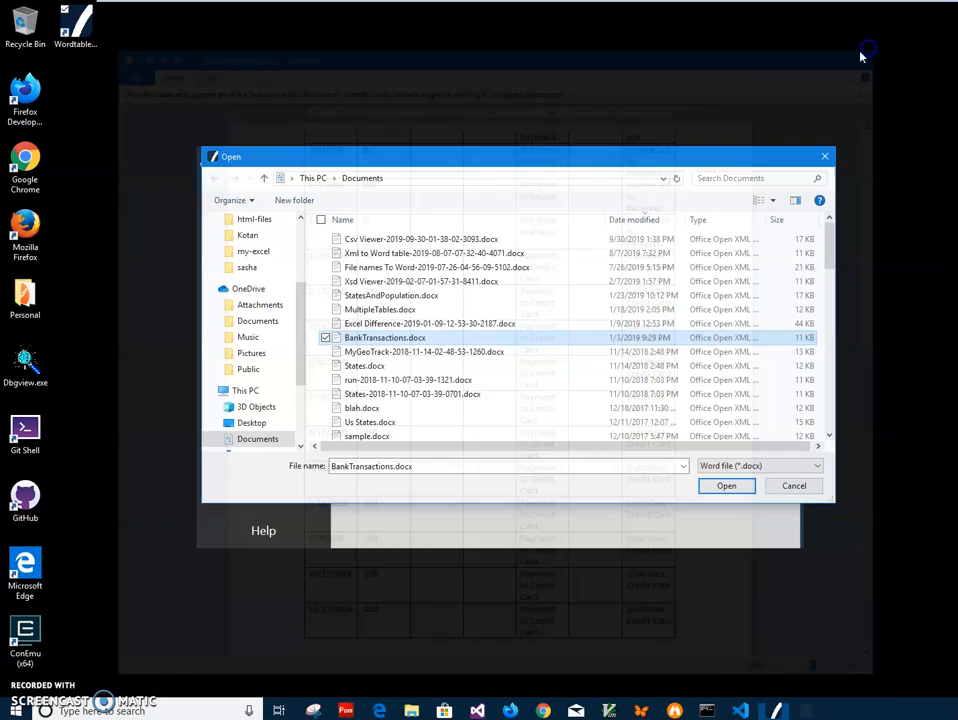
Add BankTransactions.docx as a second input Word file and check the entries in the input list.
click(728, 487)
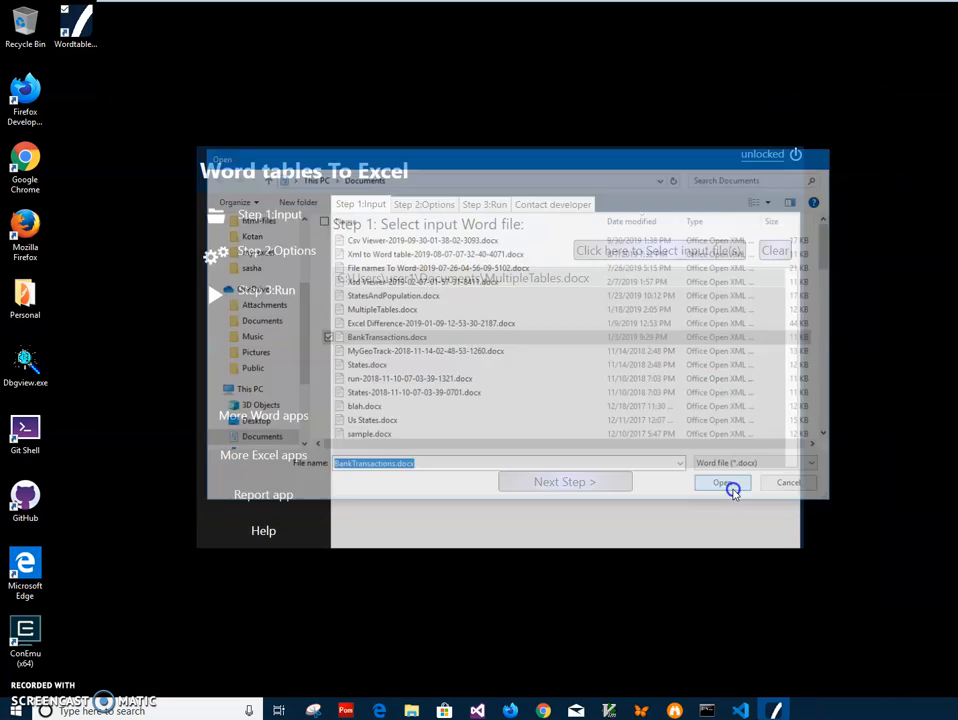
click(591, 297)
click(619, 284)
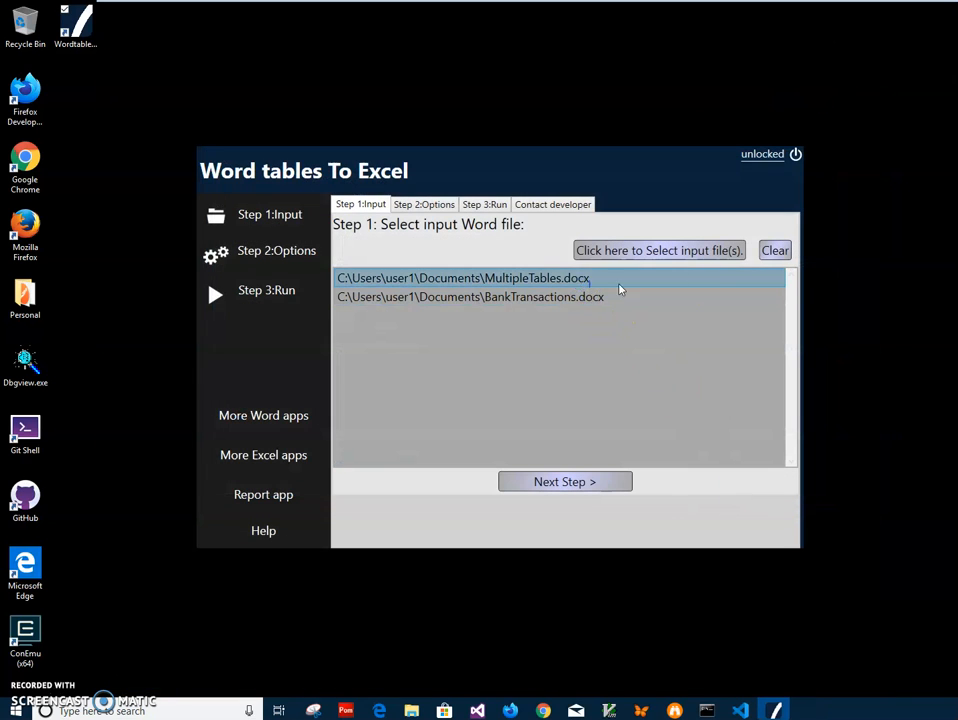
Clear the input file list and add MultipleTables.docx from the Documents folder again.
click(776, 252)
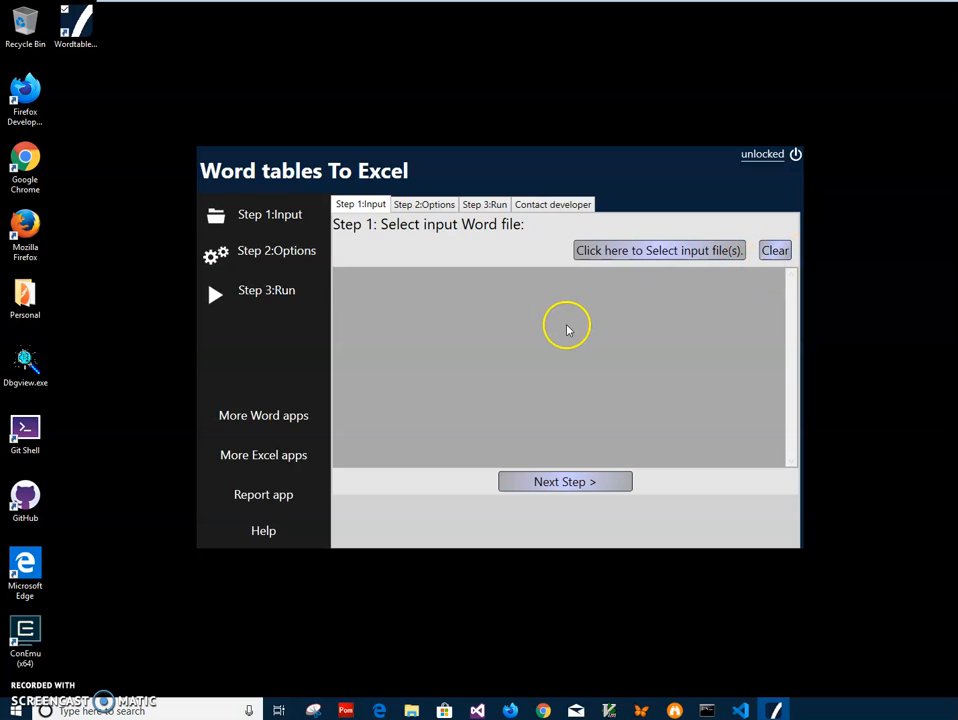
click(699, 254)
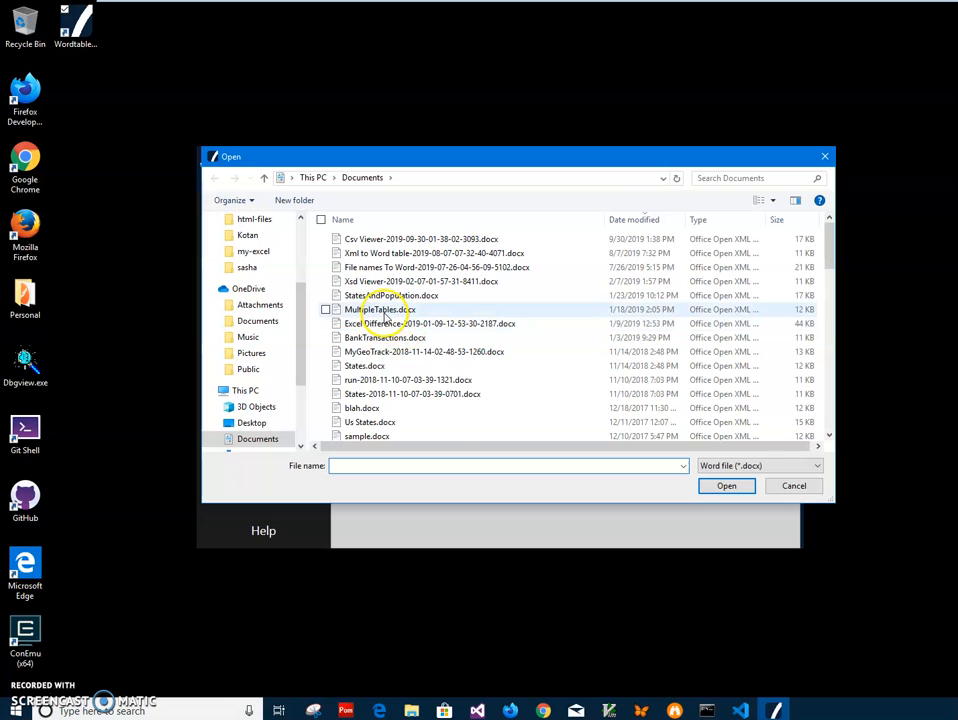
click(380, 312)
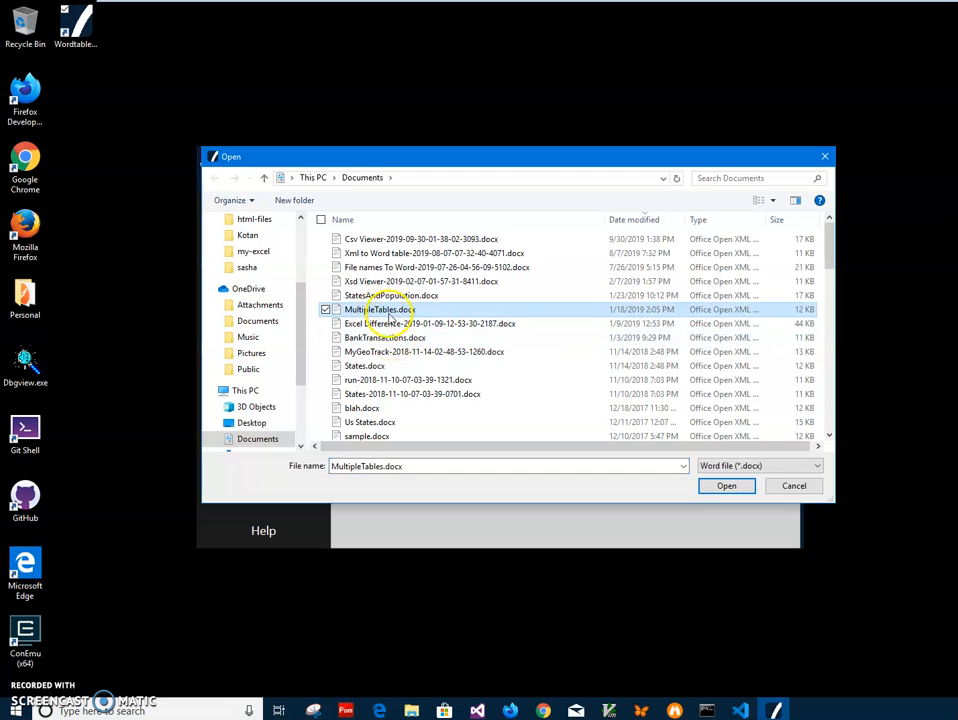
click(726, 486)
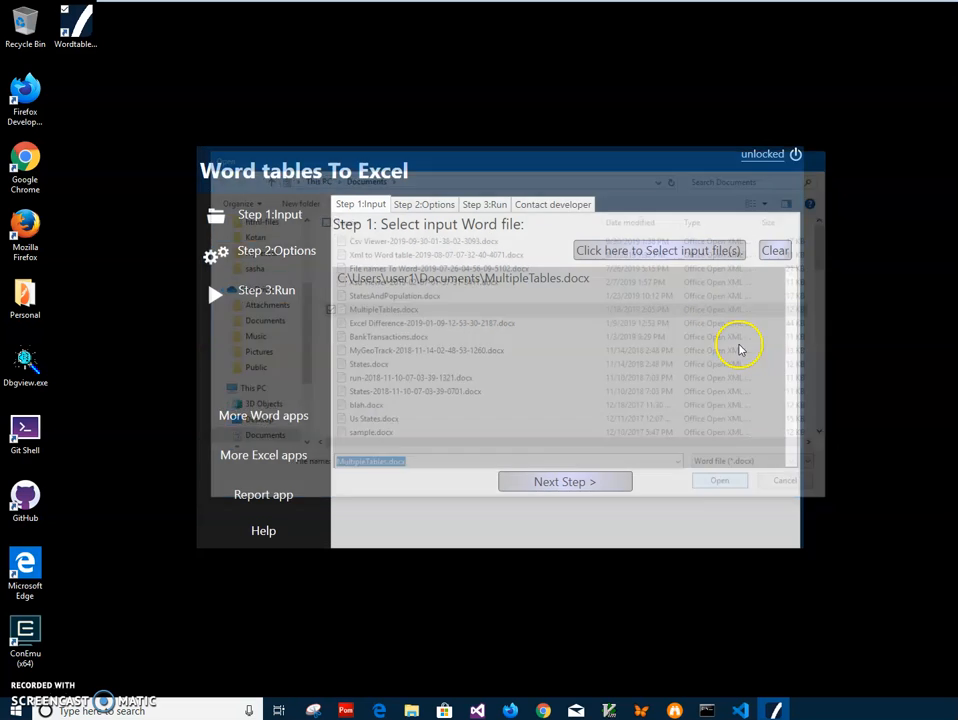
Add BankTransactions.docx from the Documents folder to the input list alongside MultipleTables.docx.
click(713, 255)
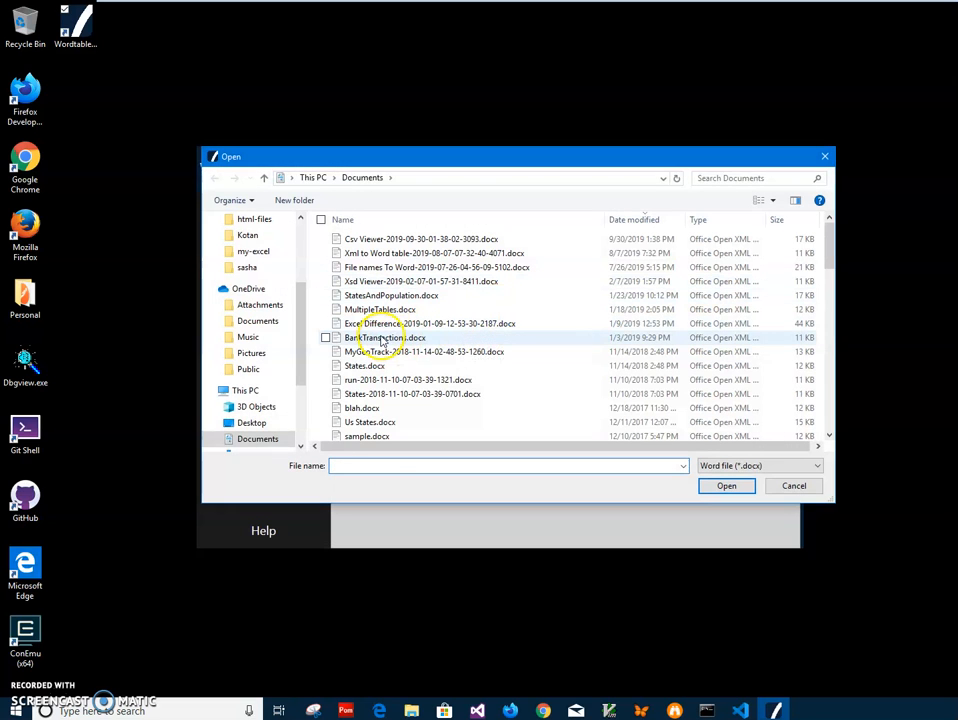
click(385, 338)
click(726, 486)
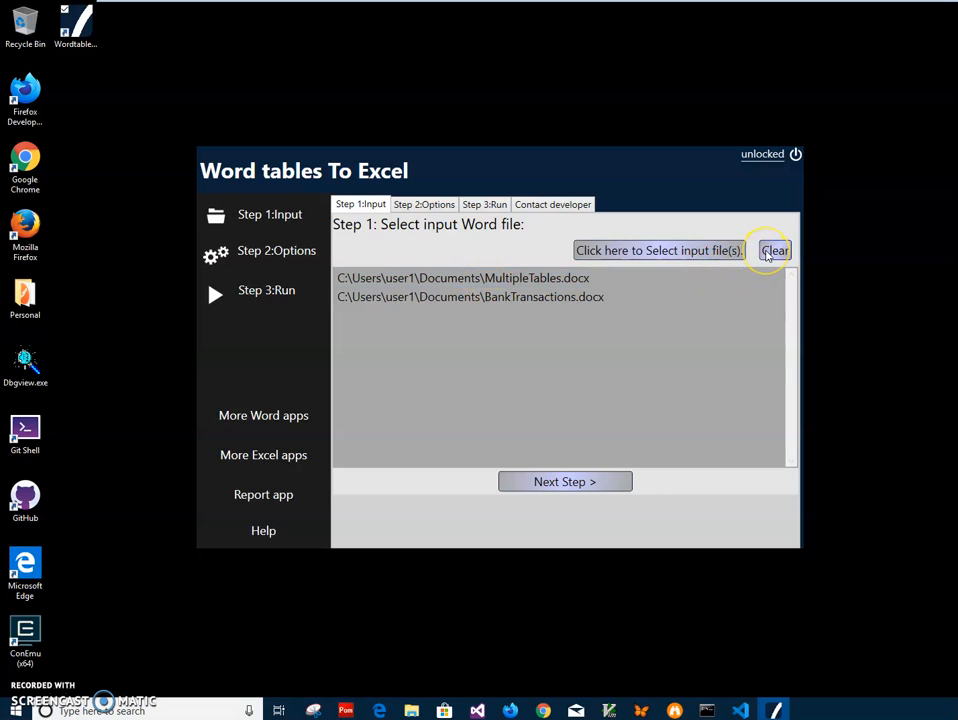
Clear the input list and add MultipleTables.docx and BankTransactions.docx together in a single file selection.
click(768, 251)
click(652, 252)
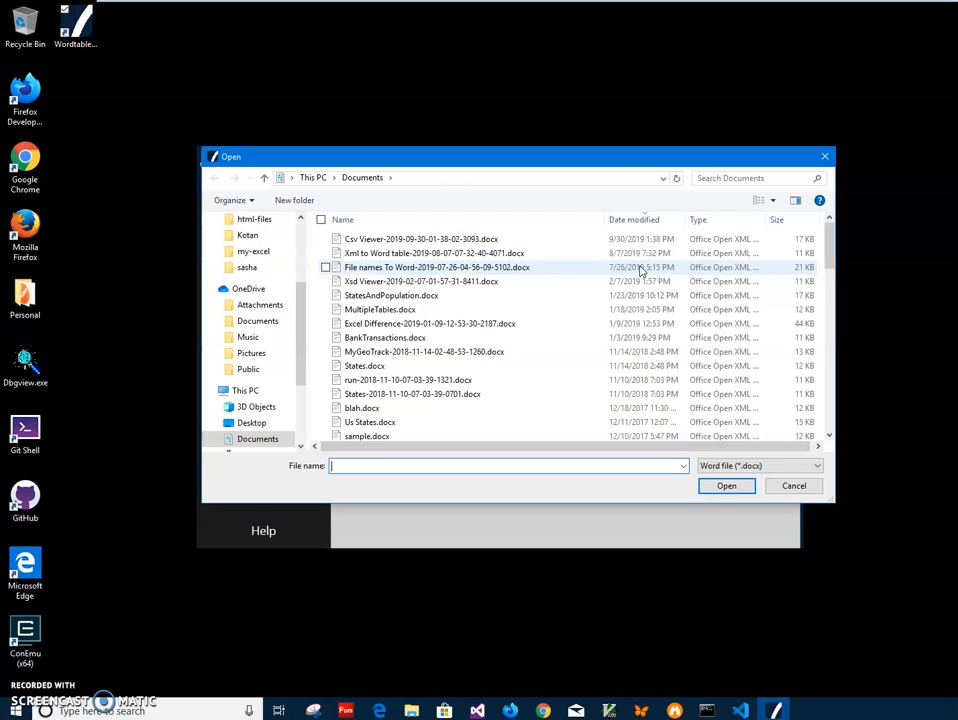
click(401, 310)
key(ctrl+a)
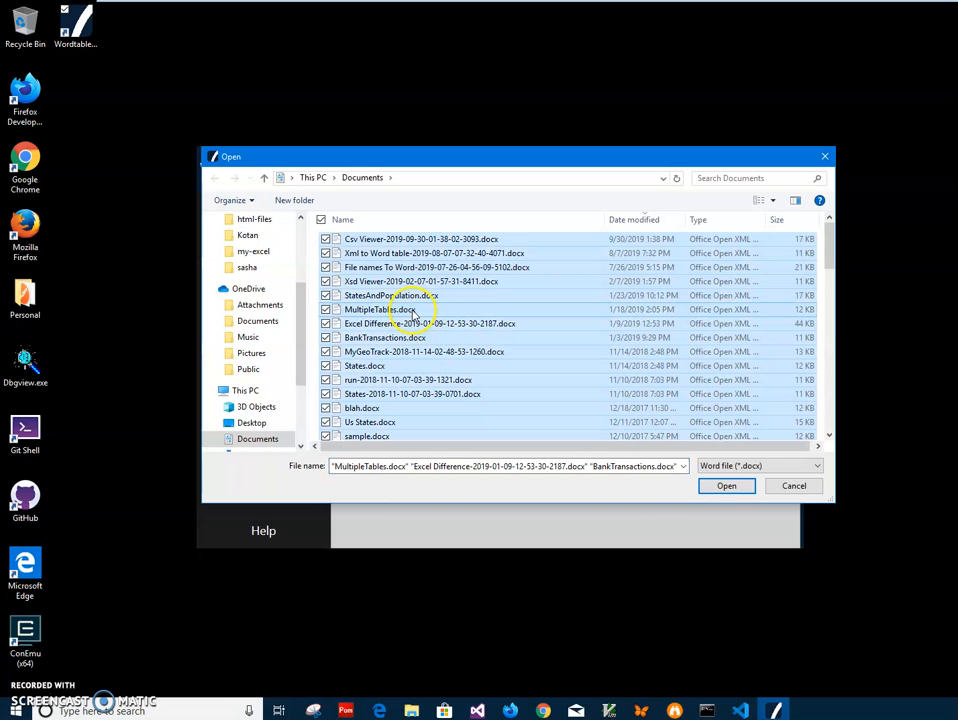
click(413, 313)
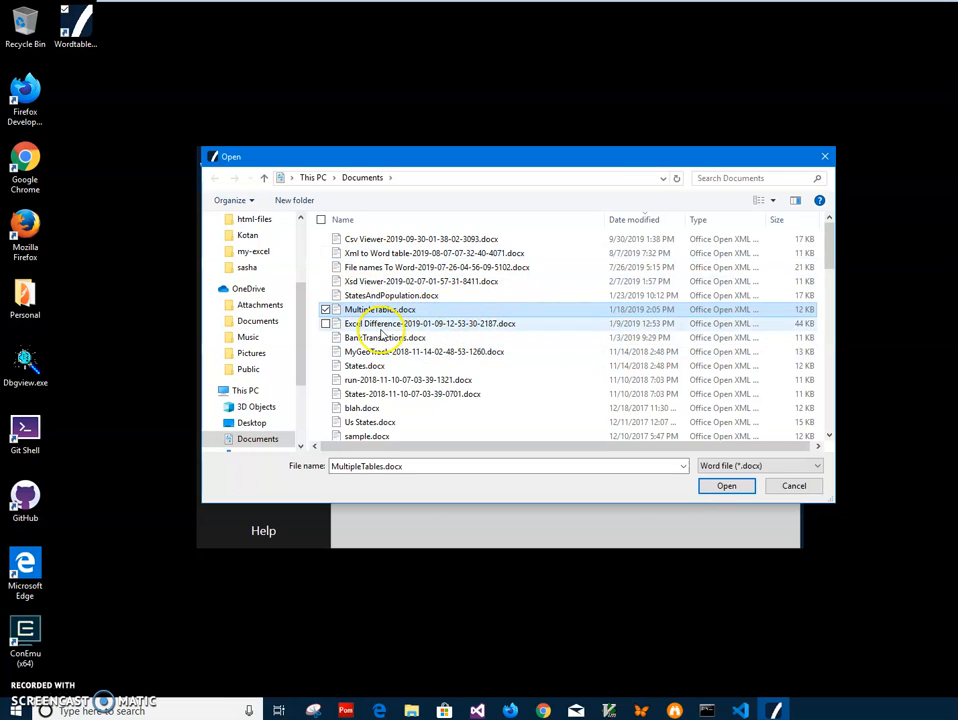
click(325, 338)
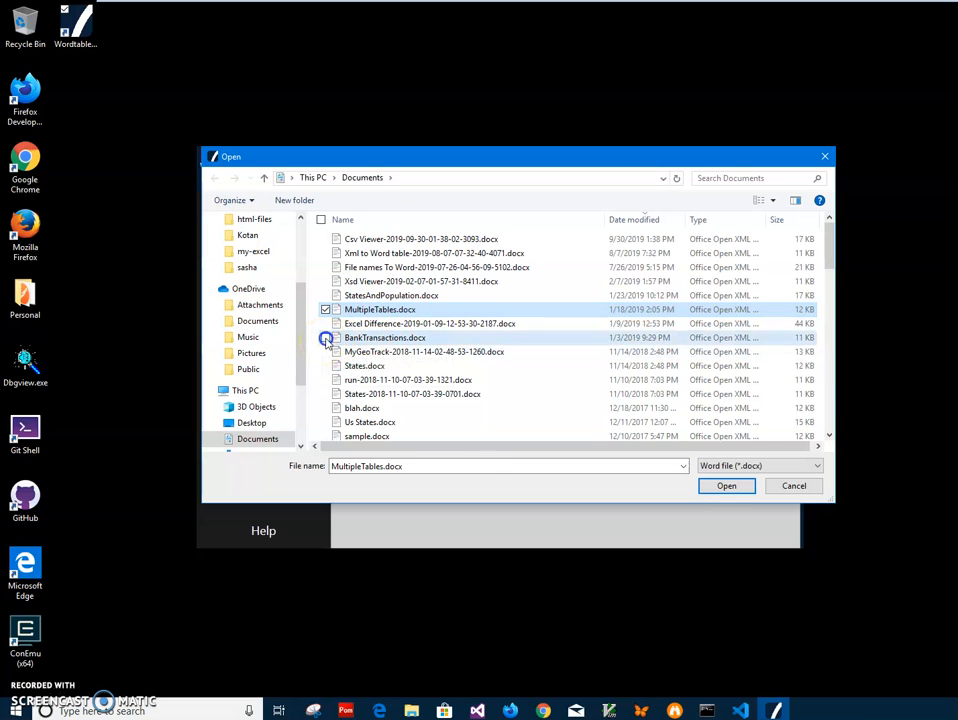
click(726, 486)
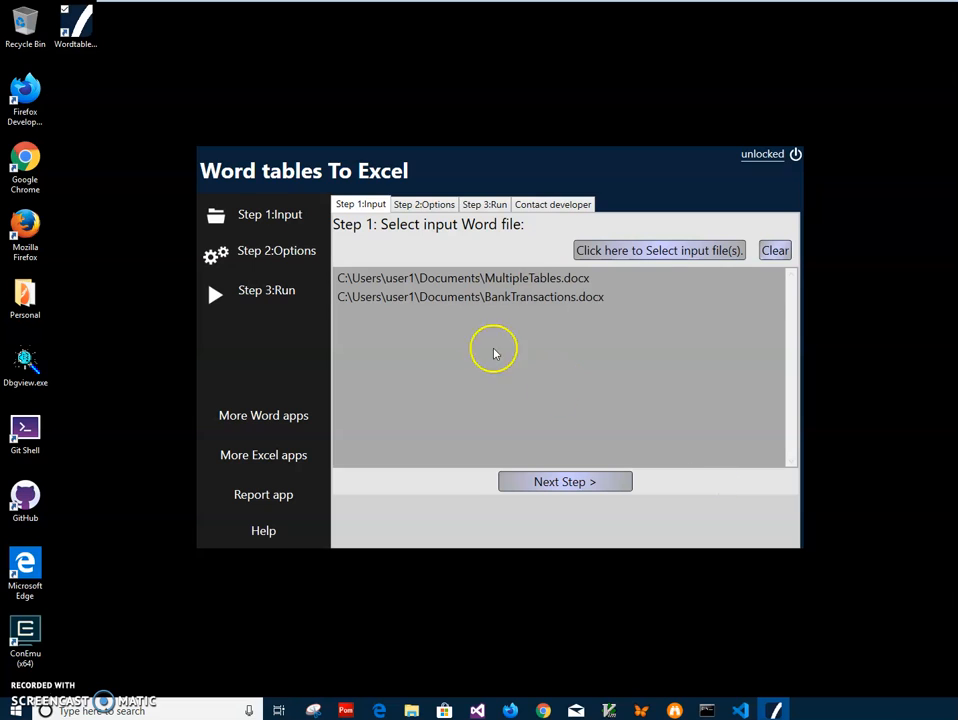
Check the two listed input files and view the conversion options.
click(540, 297)
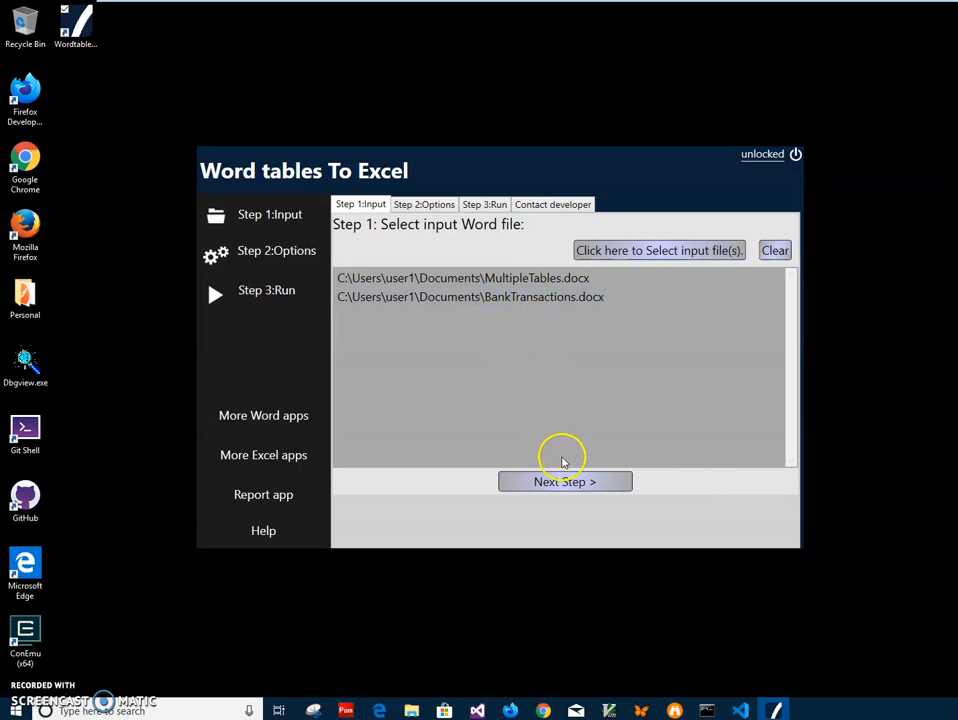
click(538, 299)
click(535, 281)
click(534, 301)
click(527, 284)
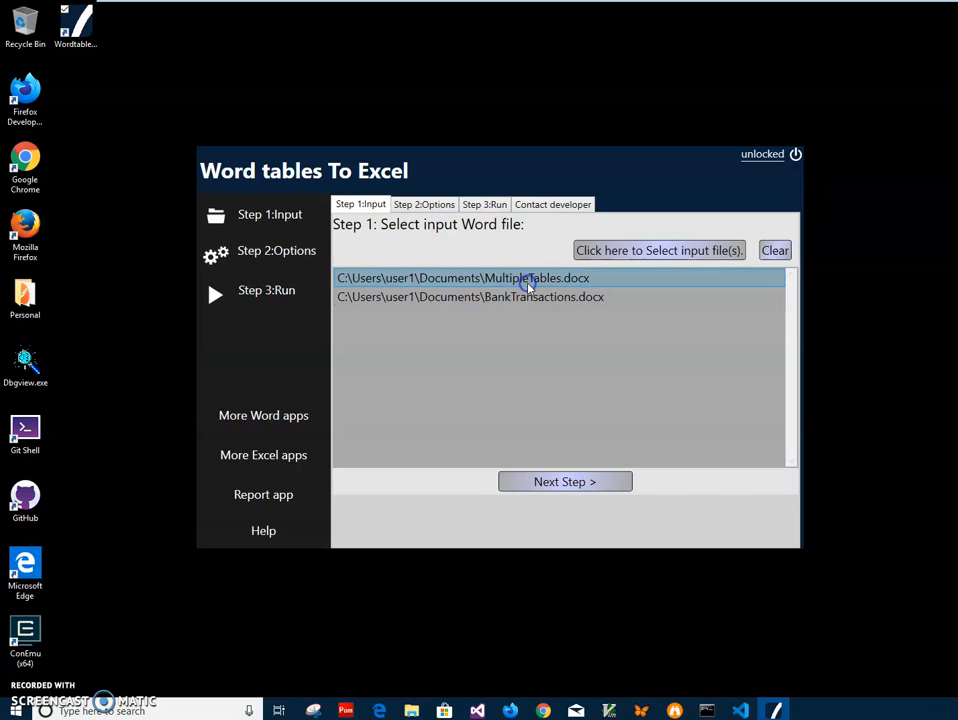
click(576, 484)
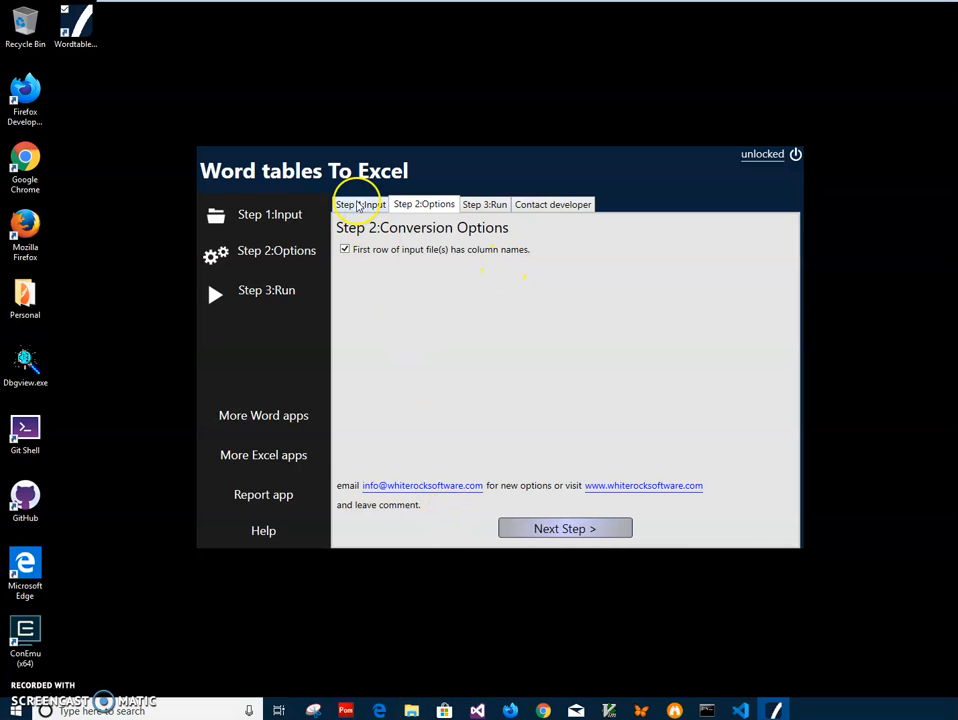
Return to the input step, open MultipleTables.docx in WordPad to examine its column-name row, and cancel the file selection.
click(358, 205)
click(684, 252)
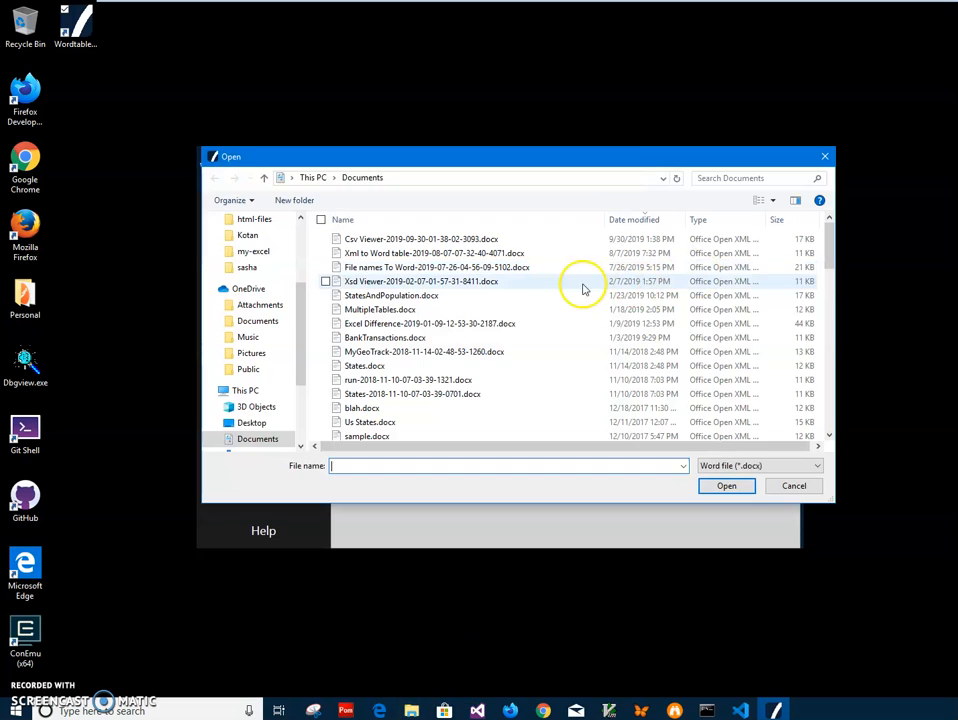
click(370, 310)
right_click(370, 311)
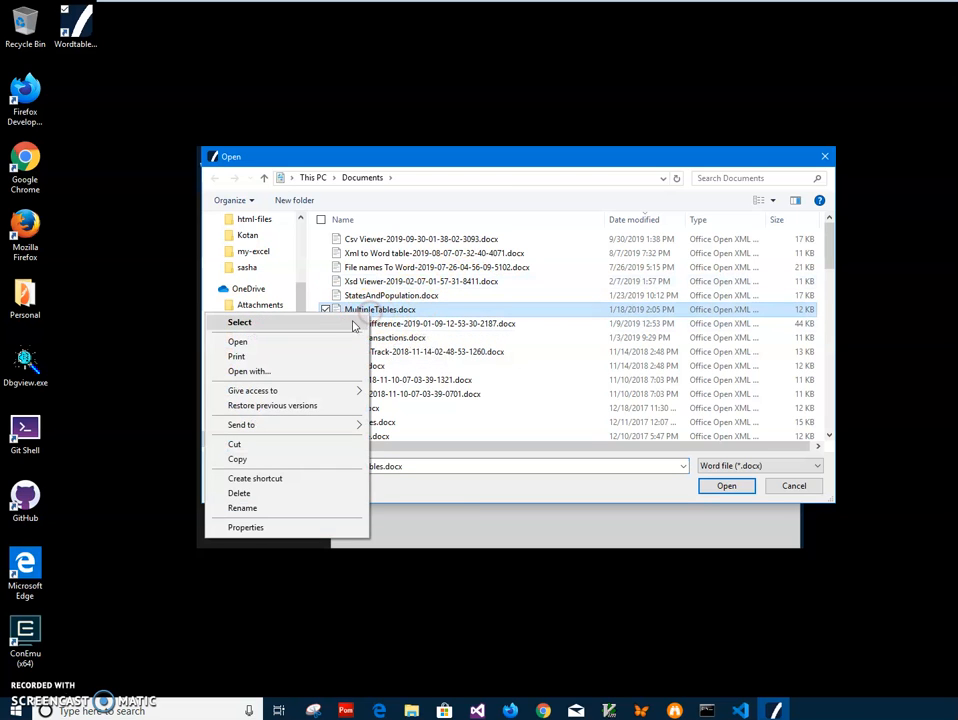
click(314, 343)
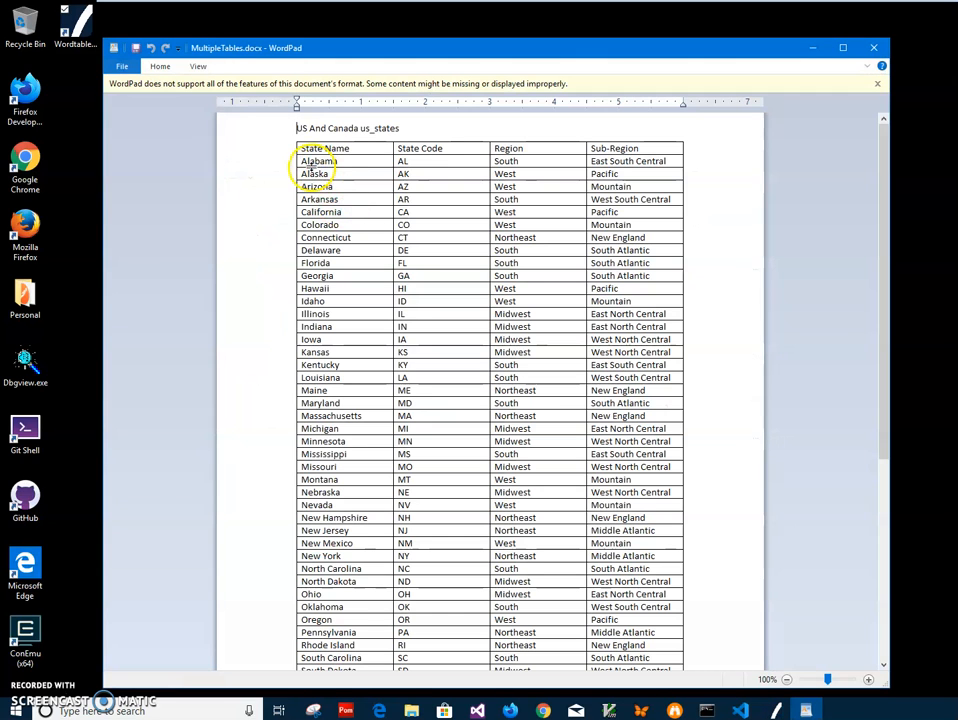
drag(311, 148, 626, 148)
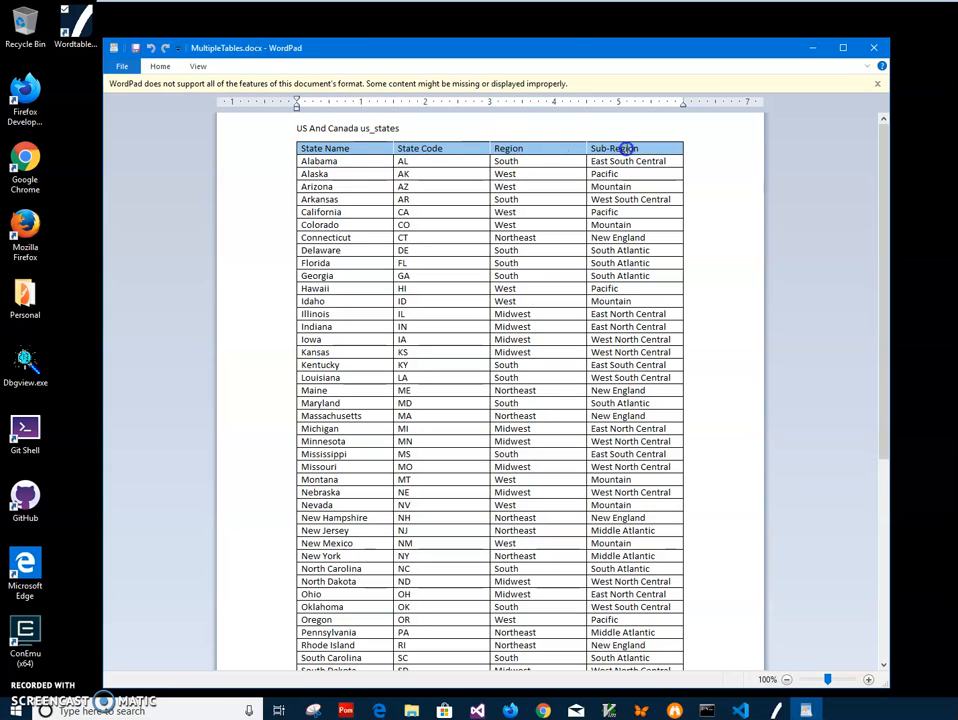
click(321, 158)
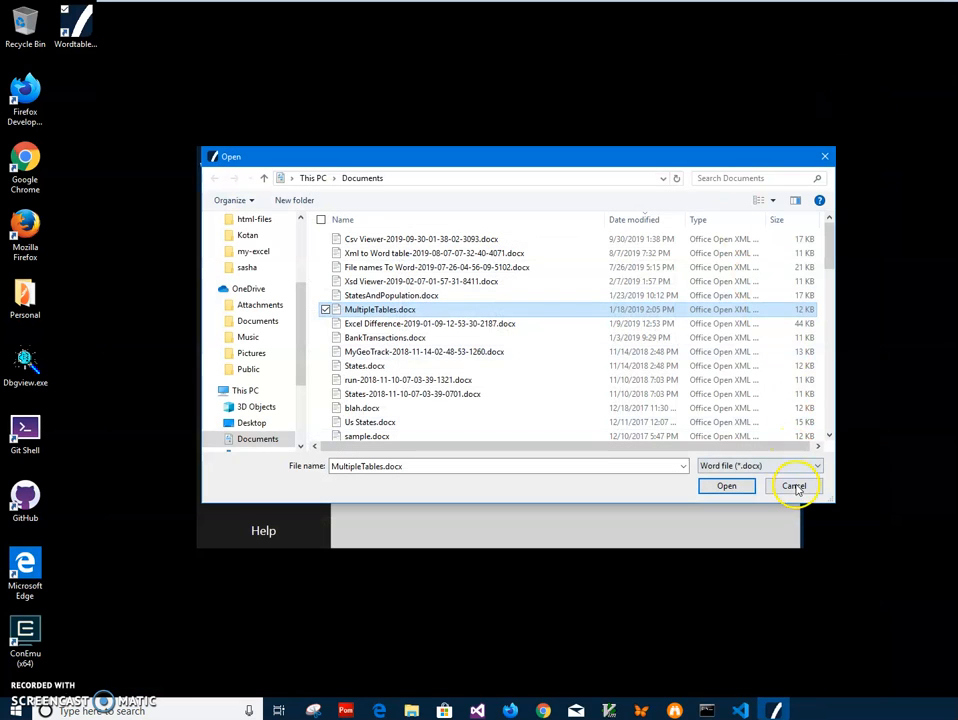
click(793, 546)
click(672, 396)
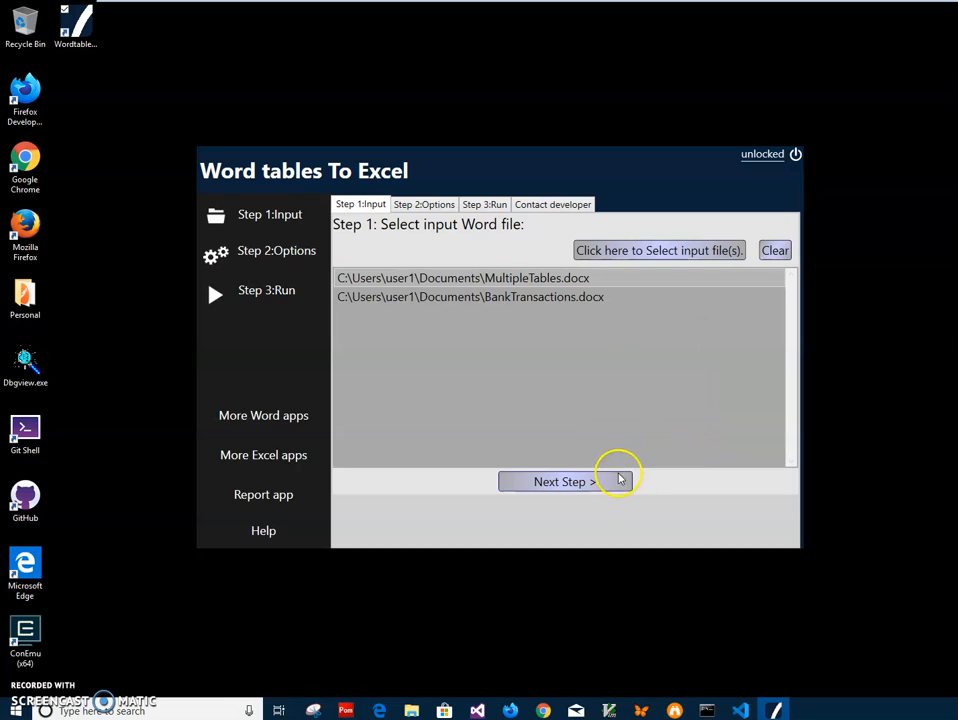
Proceed with the first row of the input files treated as column names and run the conversion.
click(618, 481)
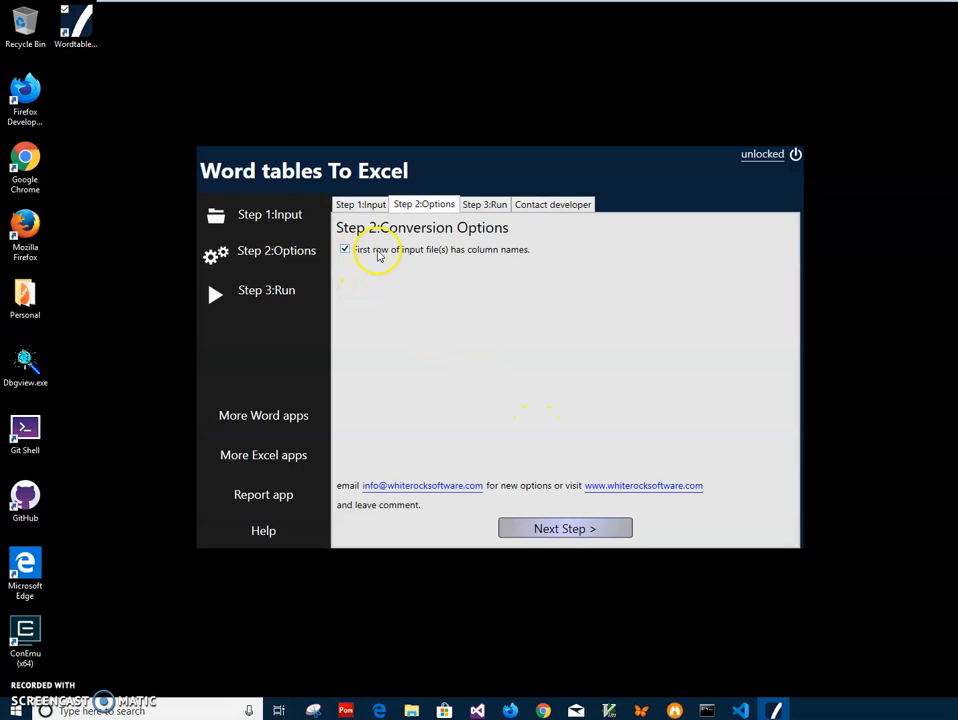
click(578, 533)
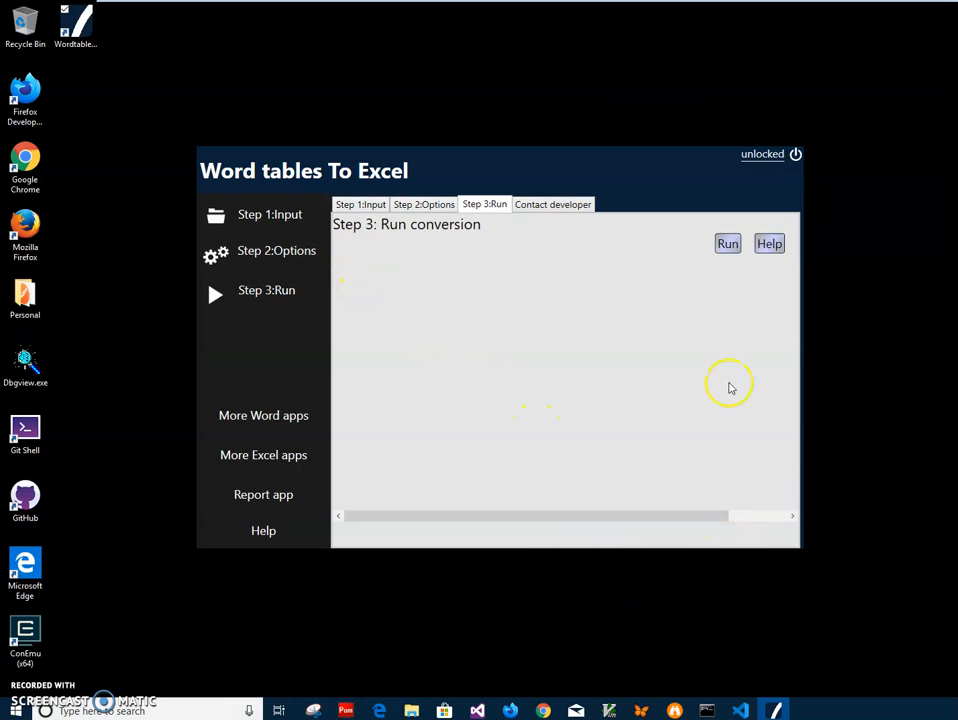
click(727, 244)
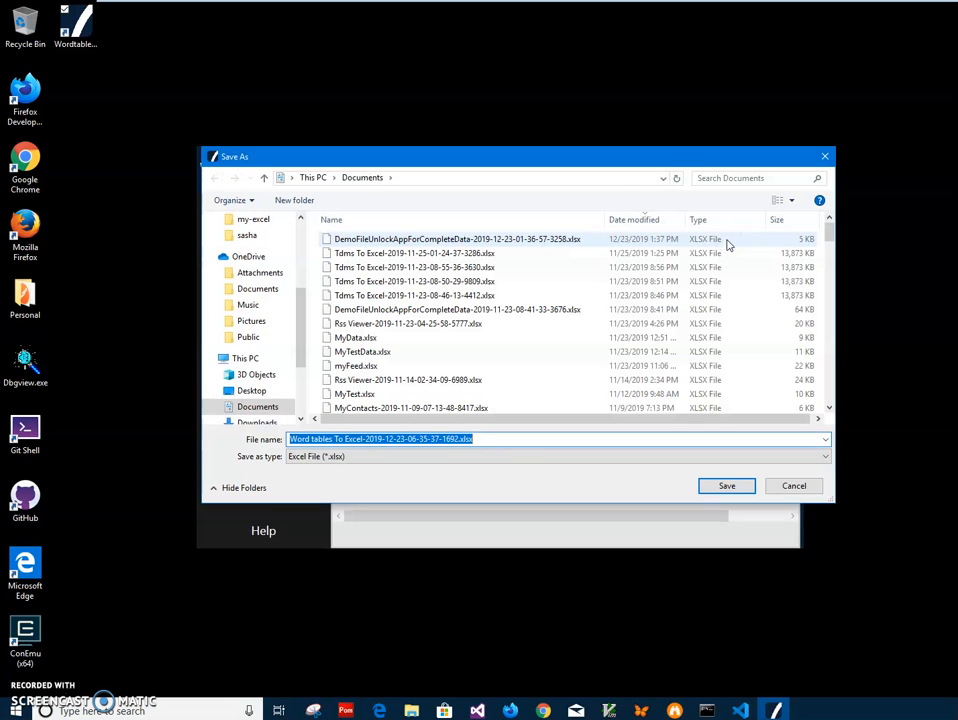
Save the converted workbook in the Documents folder as an Excel file under the proposed file name.
drag(496, 165, 515, 250)
drag(503, 525, 314, 525)
drag(445, 522, 316, 524)
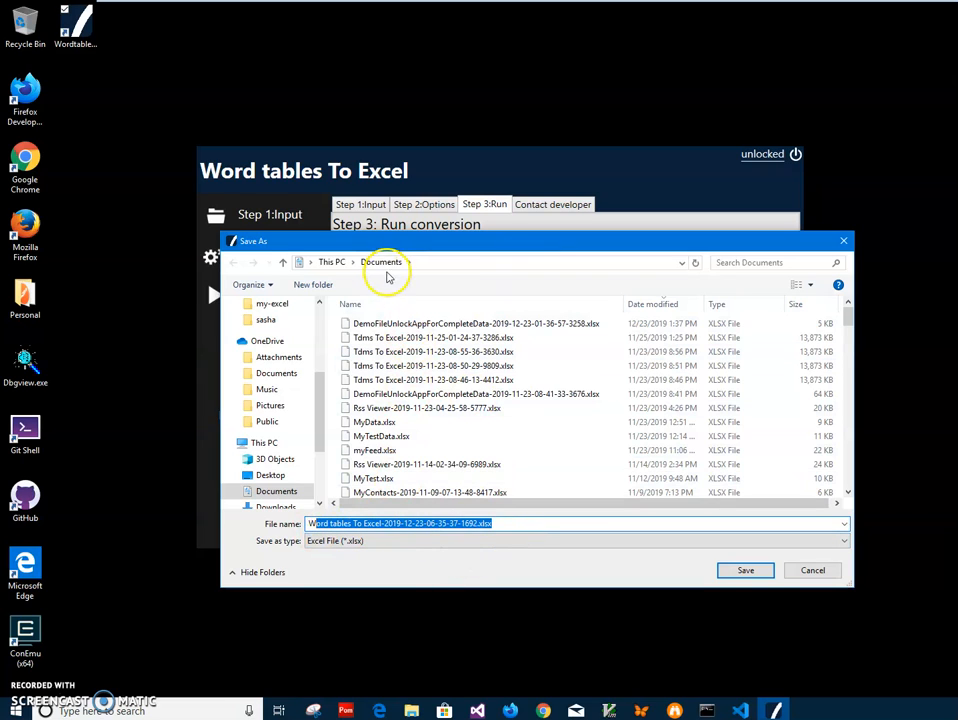
click(357, 526)
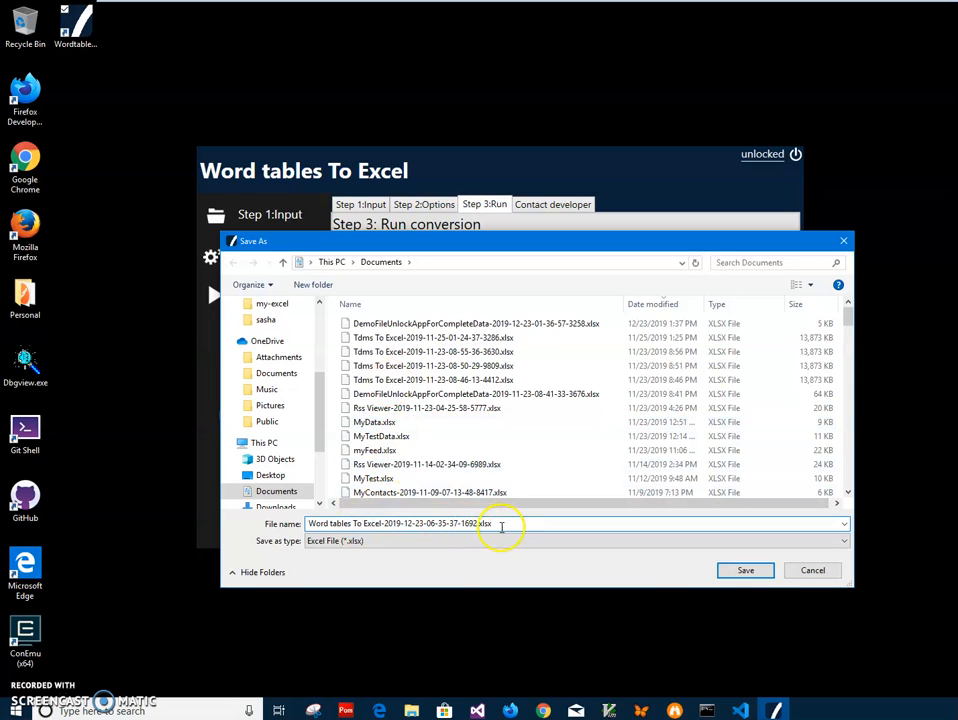
click(746, 572)
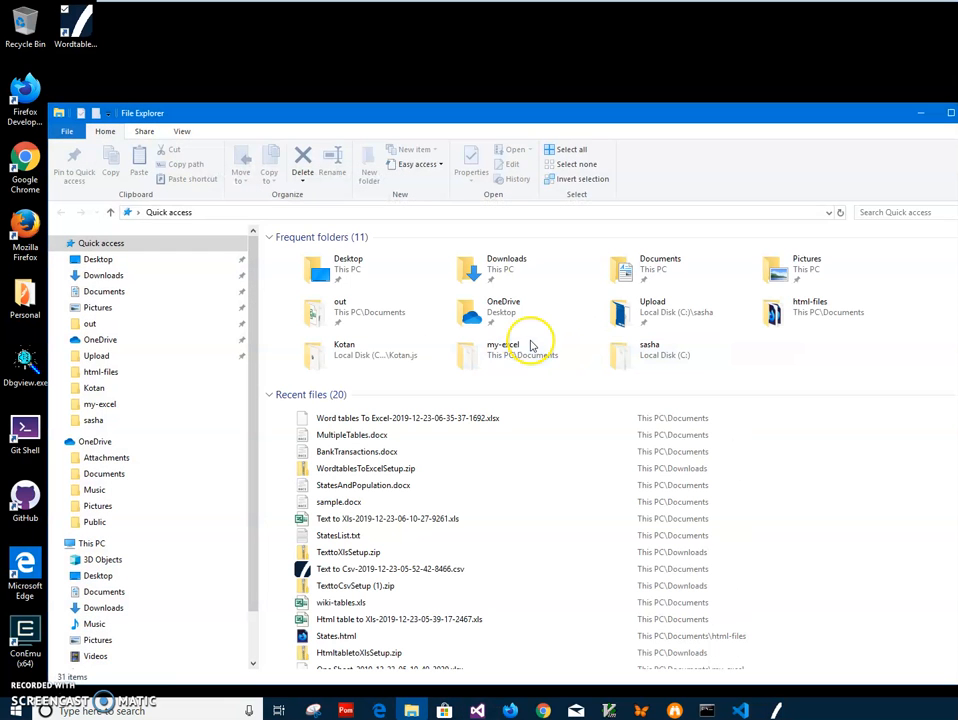
double_click(356, 420)
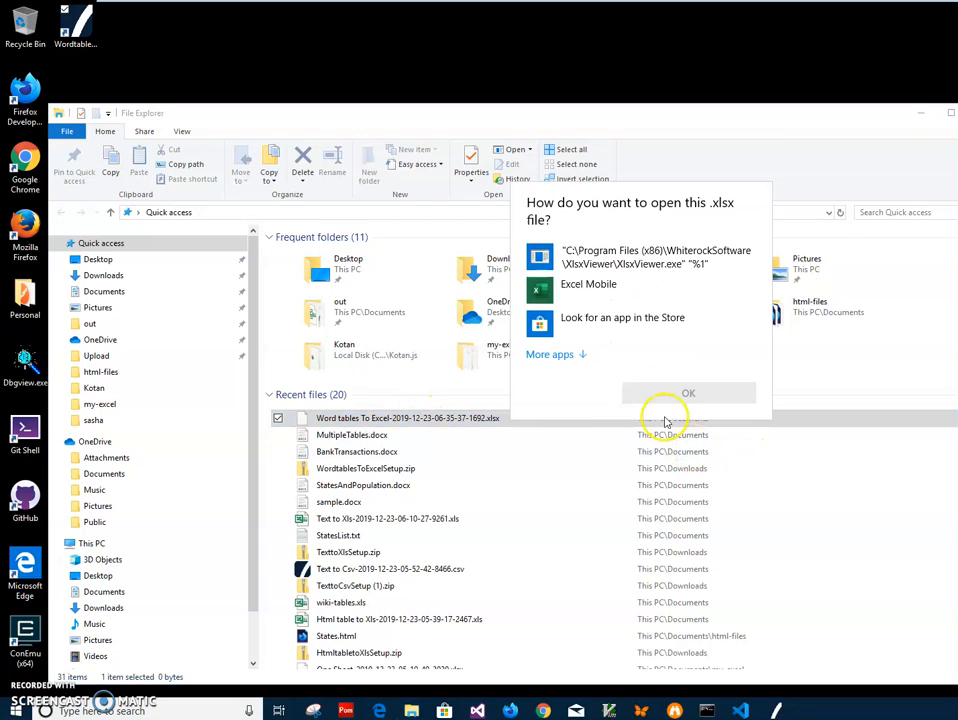
click(577, 288)
click(645, 394)
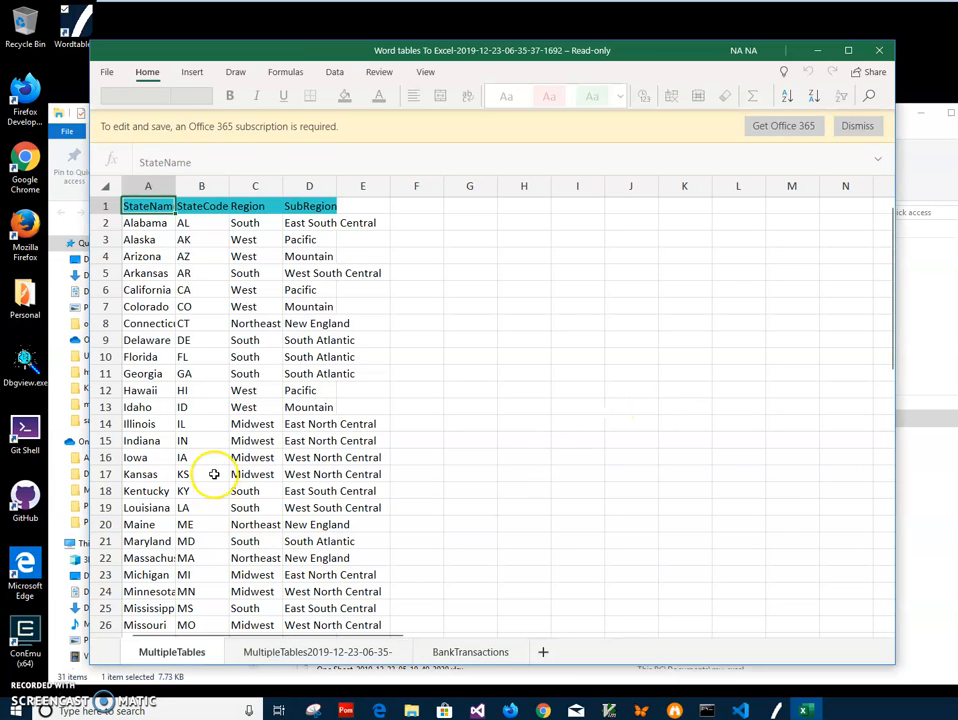
Examine the converted US states rows on the MultipleTables sheet from top to bottom and back.
click(201, 273)
scroll(242, 428, down, 7)
scroll(241, 430, down, 5)
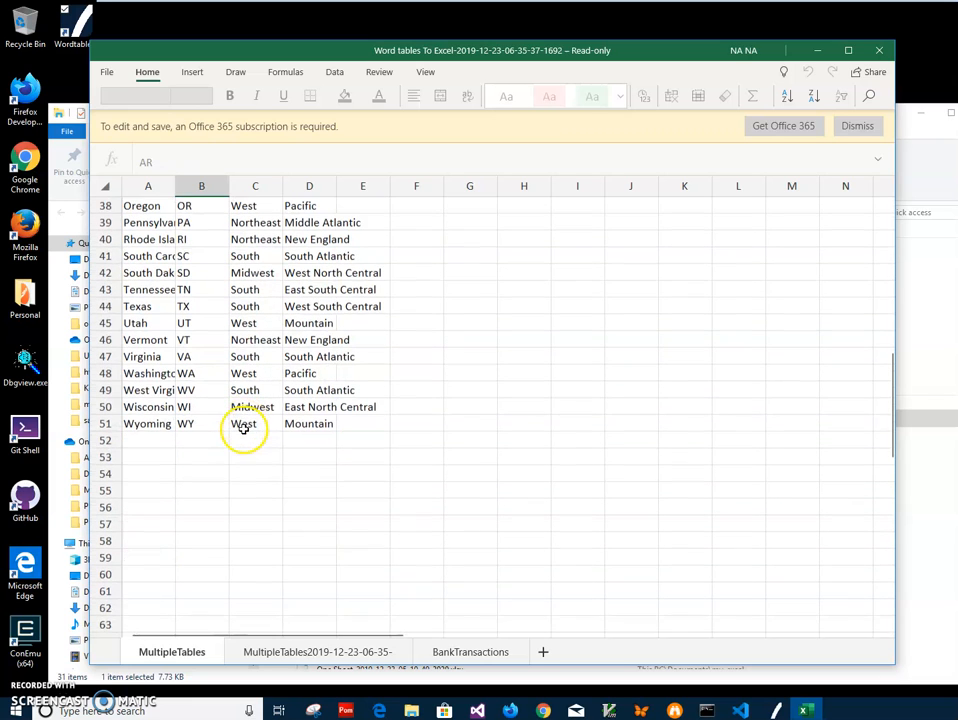
scroll(236, 424, up, 7)
scroll(240, 422, up, 6)
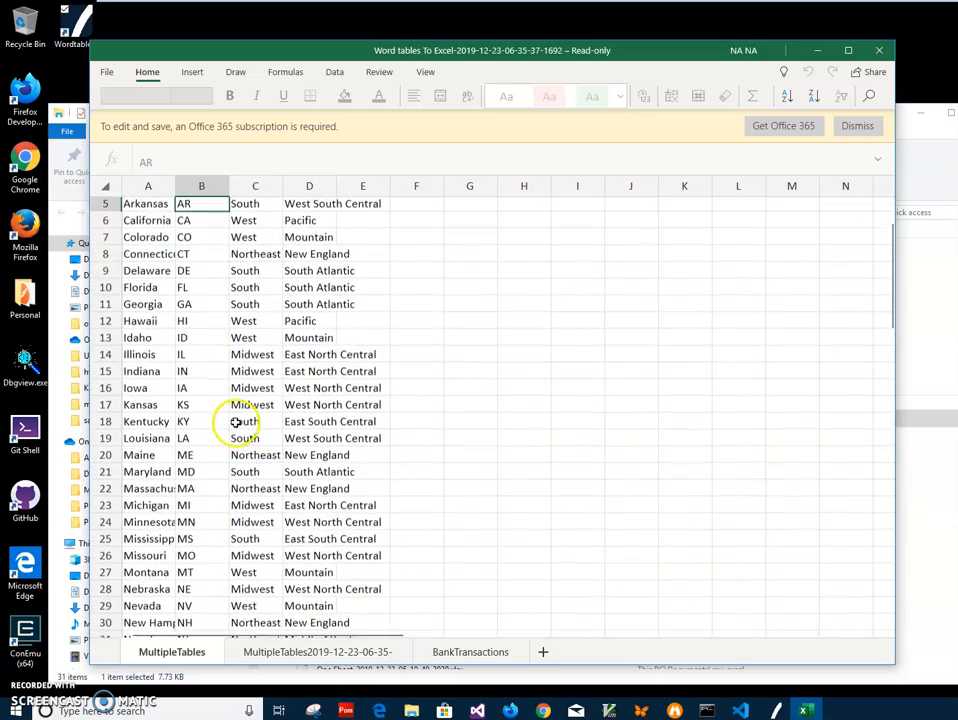
Select the upper part of the states table and check its remaining rows down to the last one, Wyoming.
drag(140, 206, 309, 513)
scroll(309, 513, down, 4)
scroll(280, 500, down, 7)
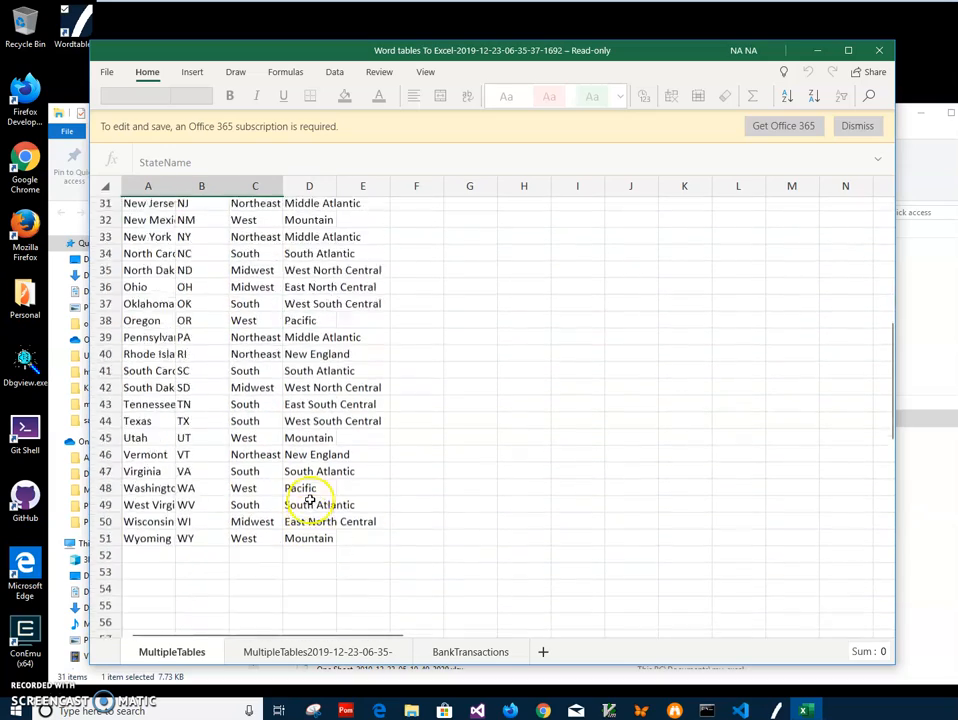
click(222, 503)
click(245, 490)
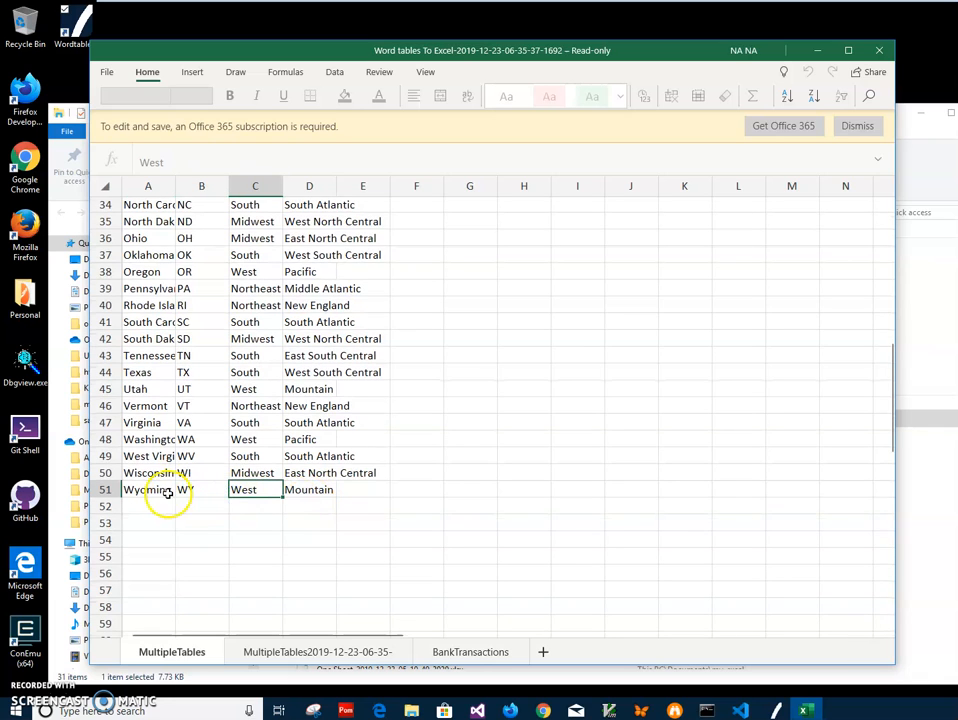
scroll(169, 445, up, 8)
Open the second MultipleTables sheet and go through the Canadian province and territory names row by row.
click(300, 651)
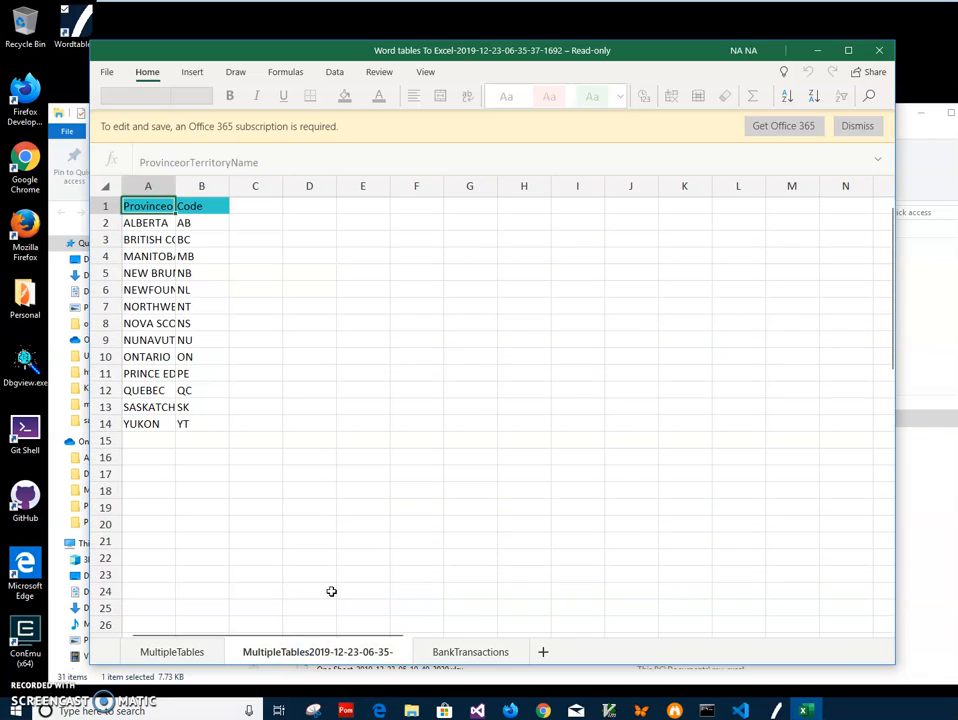
click(154, 236)
key(Down)
key(Down)
key(Down)
key(Down)
key(Down)
key(Down)
key(Down)
key(Down)
key(Down)
key(Down)
Open the BankTransactions sheet and inspect its column headers along with the Paycheck and Income.Gifts Received entries.
click(450, 651)
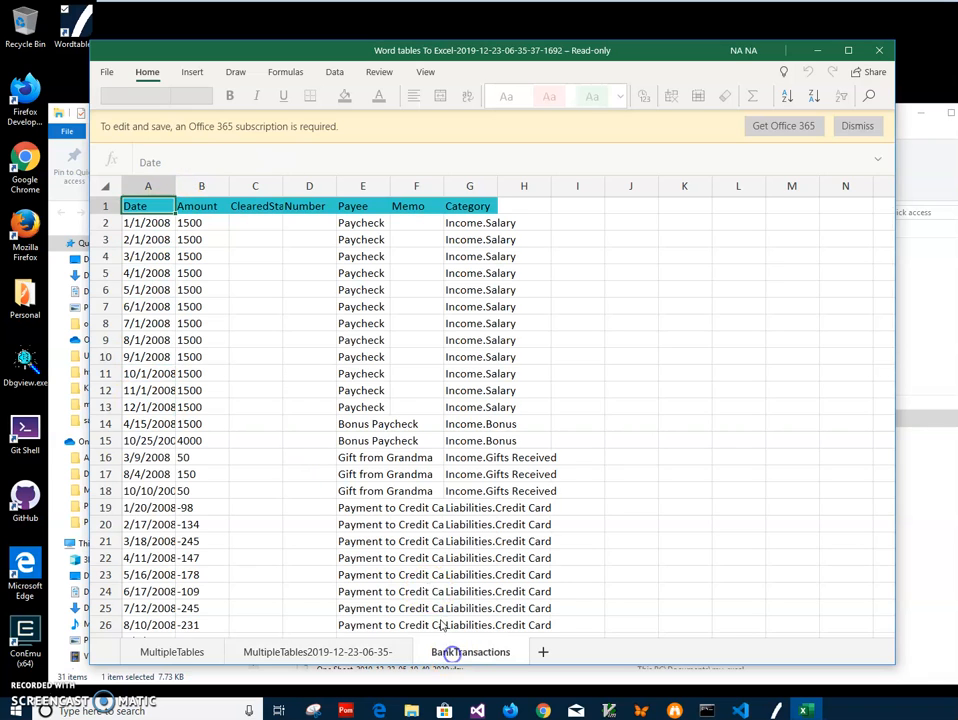
click(304, 370)
click(372, 407)
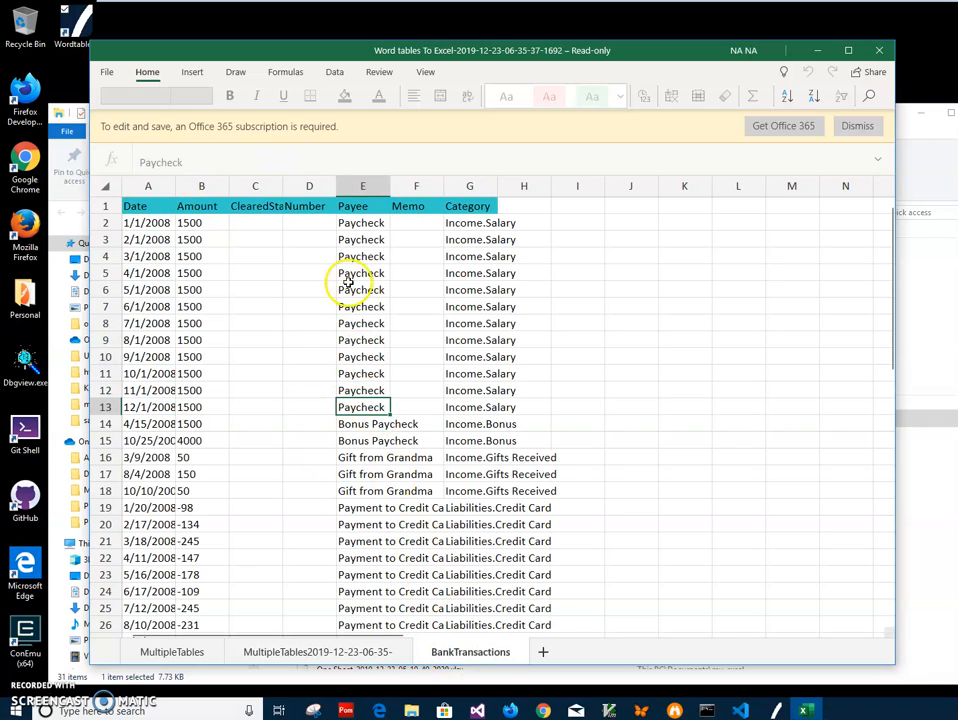
click(276, 207)
click(384, 222)
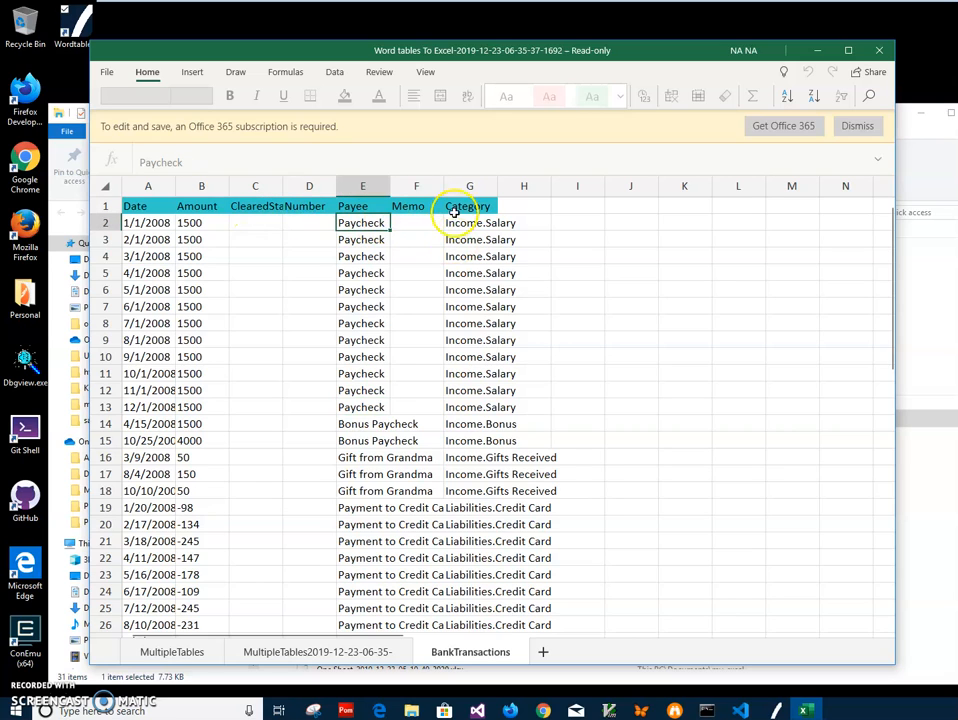
click(362, 206)
click(469, 206)
click(474, 474)
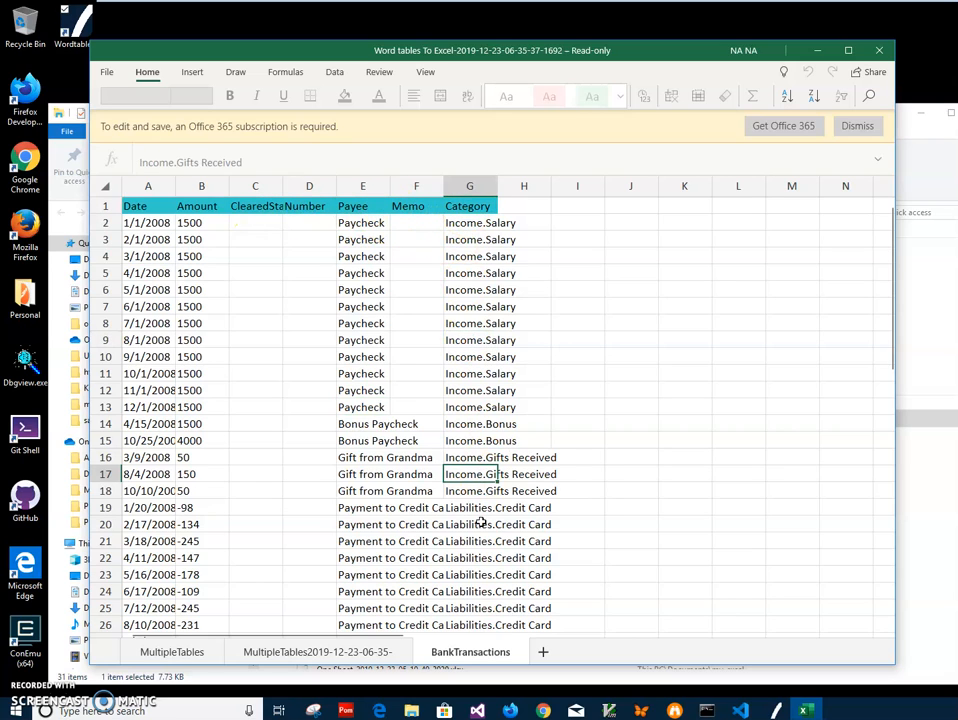
Check the credit card payment rows in the Payee and Category columns, and inspect several entries in the Date column.
click(483, 540)
click(364, 540)
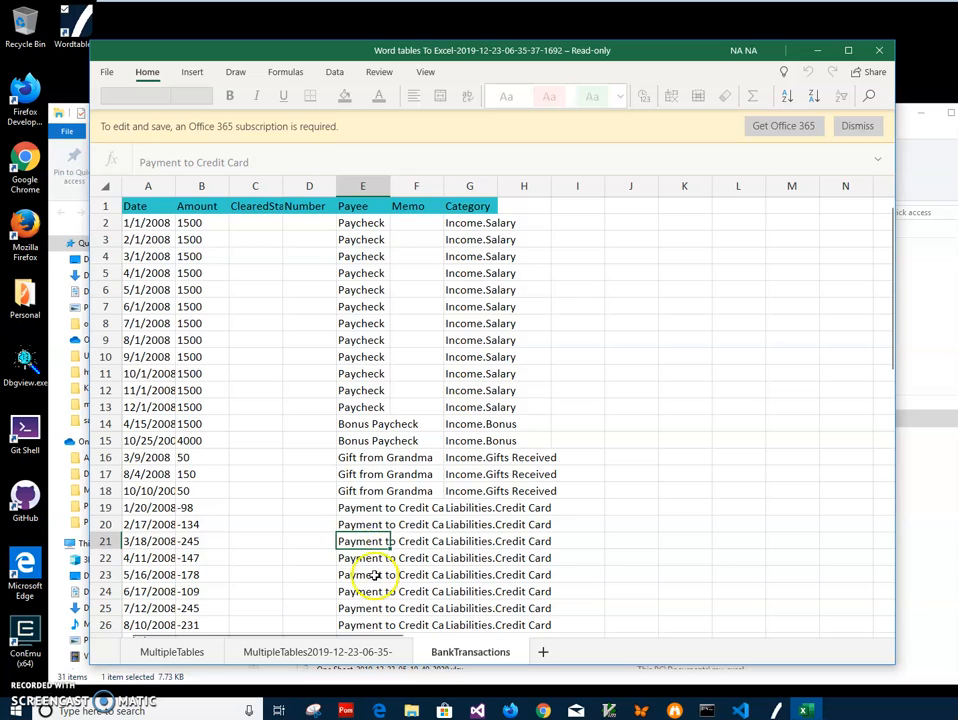
click(374, 575)
scroll(374, 509, down, 7)
scroll(368, 415, up, 7)
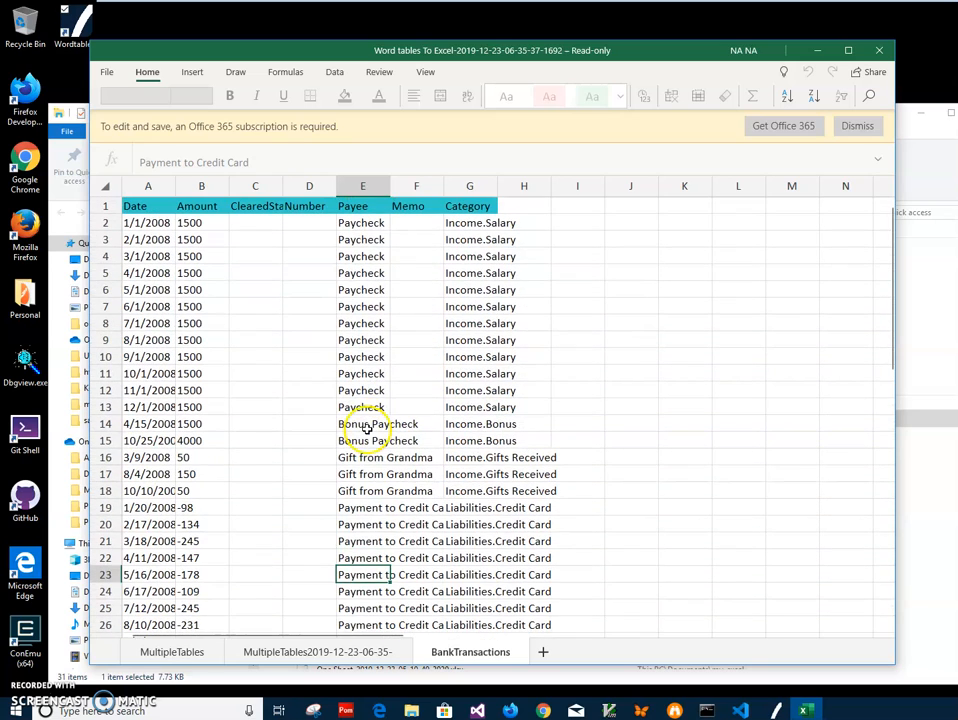
click(160, 357)
click(168, 420)
click(174, 536)
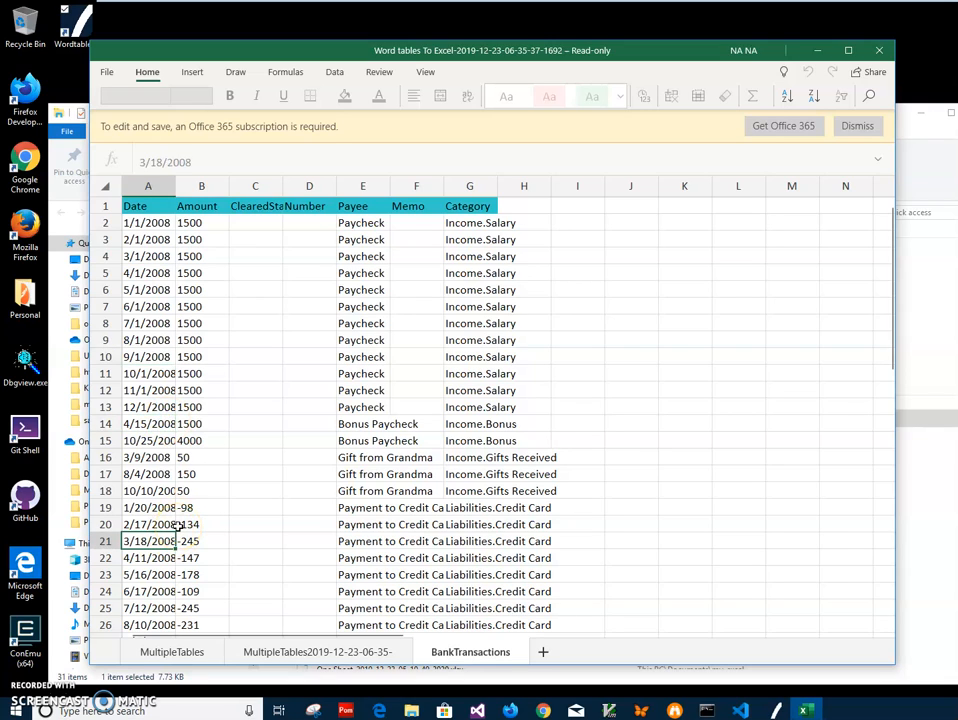